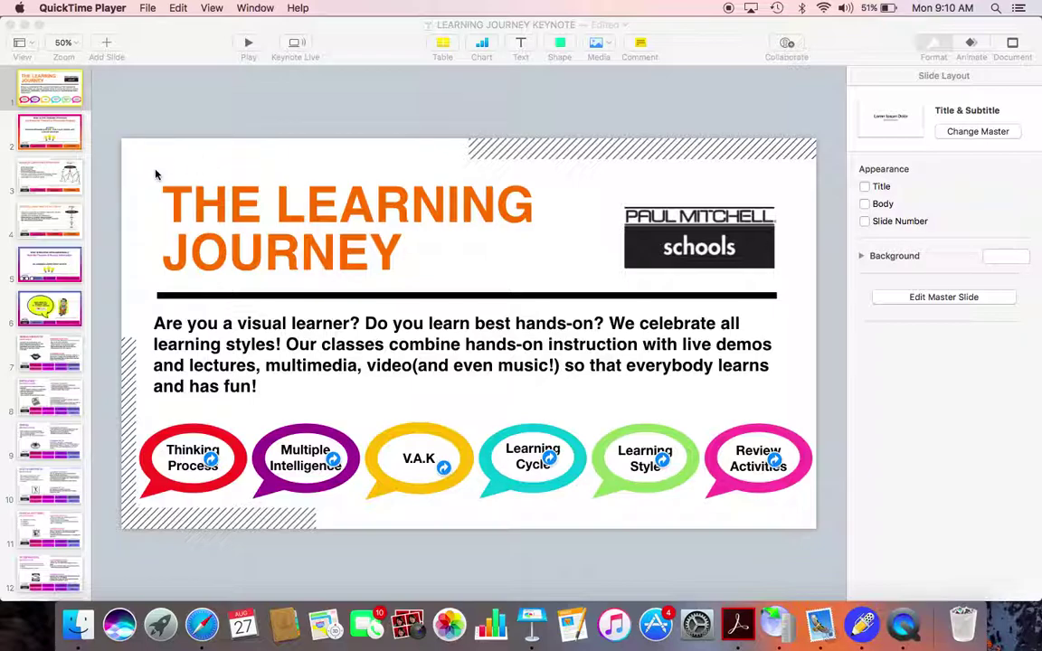
# Inspect the title, background image and learning-styles paragraph on the title slide.
pyautogui.click(295, 239)
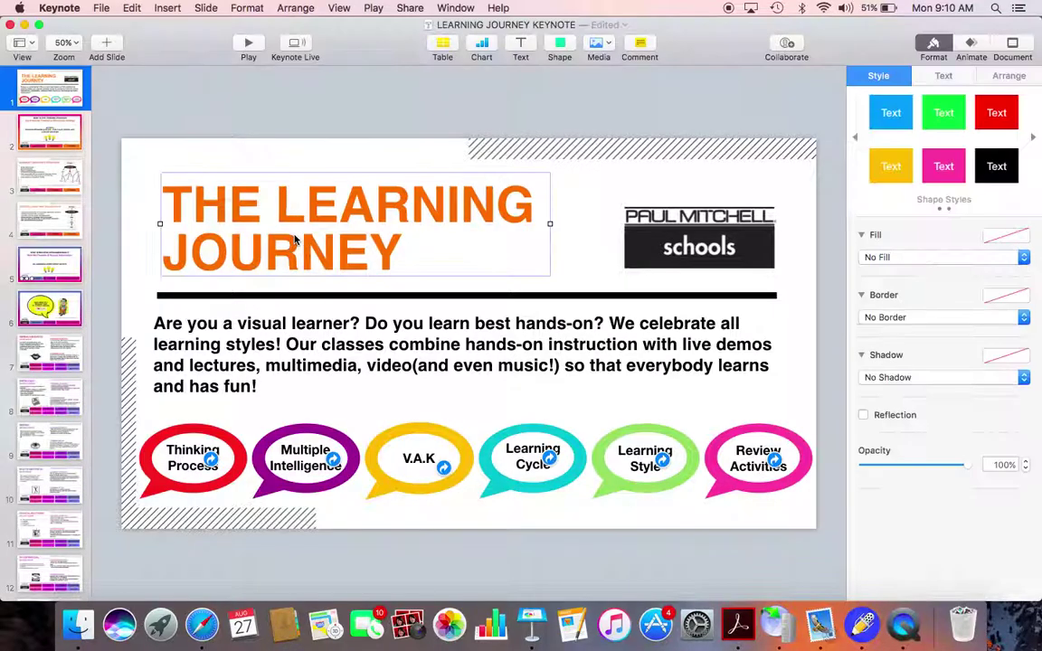
pyautogui.click(267, 159)
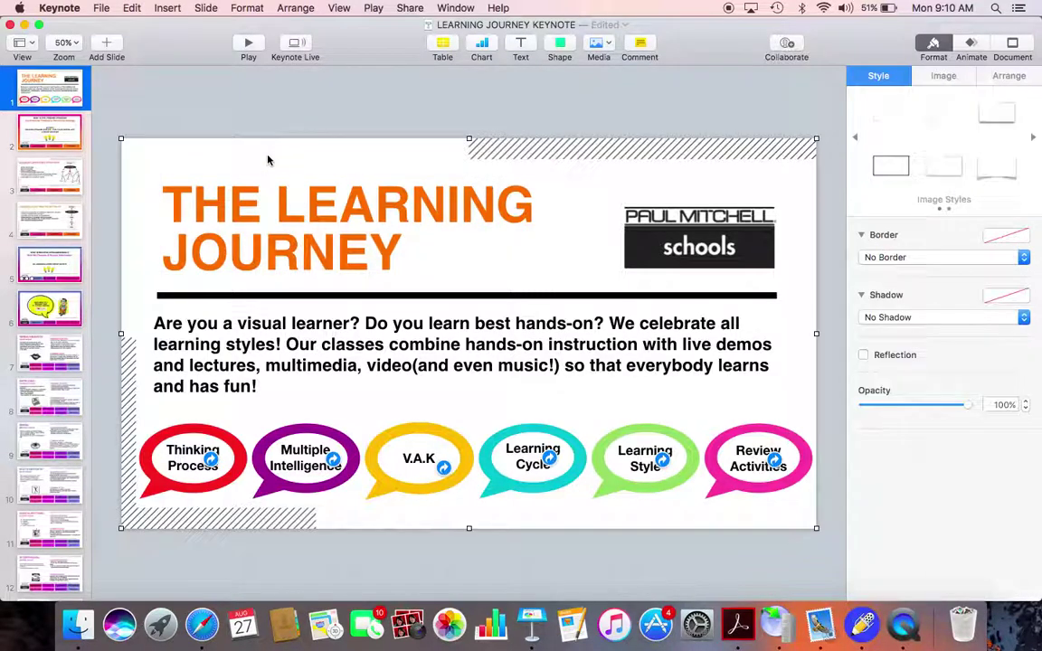
pyautogui.click(240, 355)
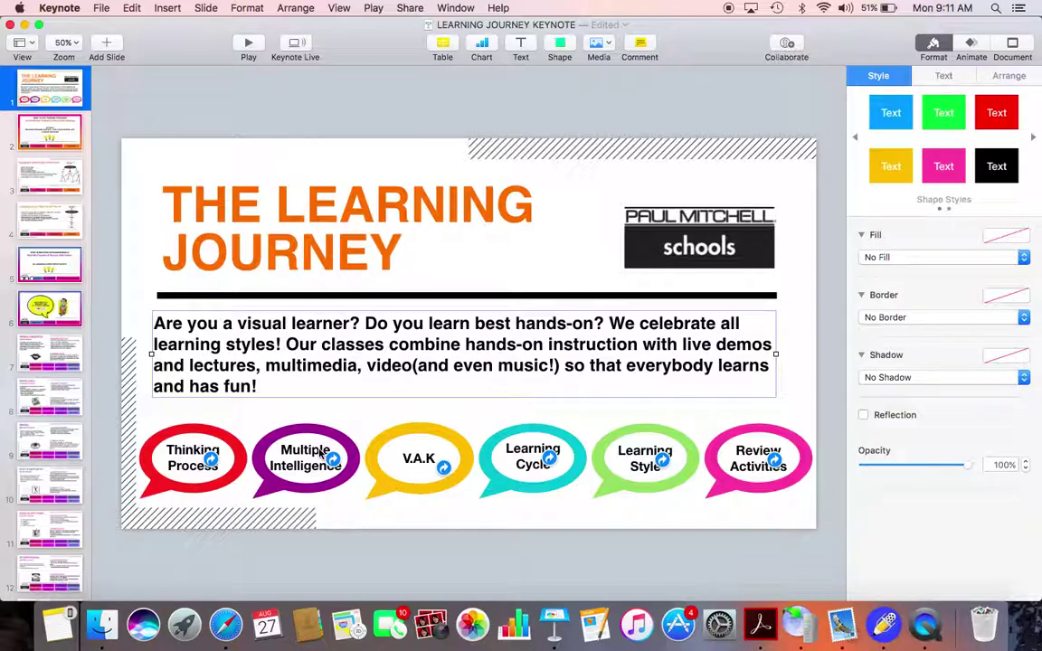
# Check the six bubble labels from Multiple Intelligence to Thinking Process, then view slide 2.
pyautogui.click(292, 465)
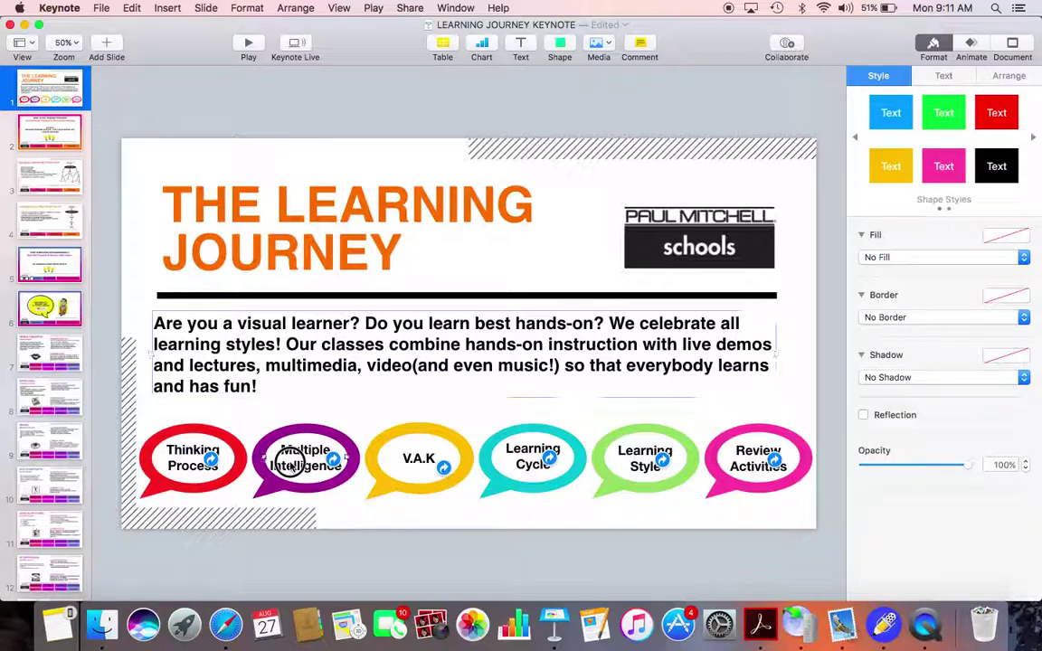
pyautogui.click(414, 464)
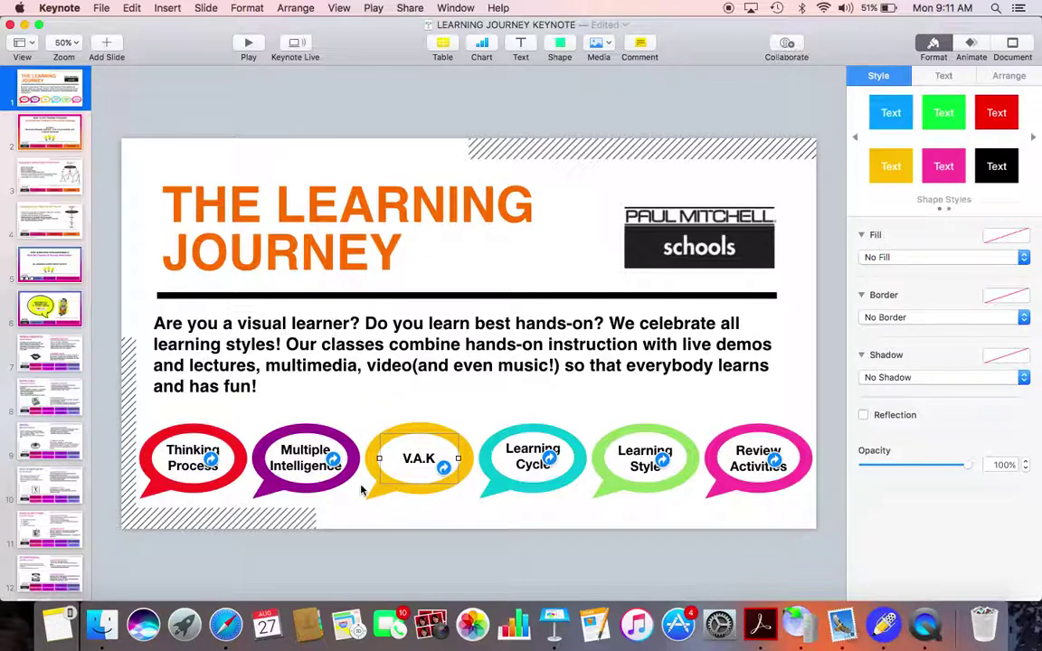
pyautogui.click(524, 452)
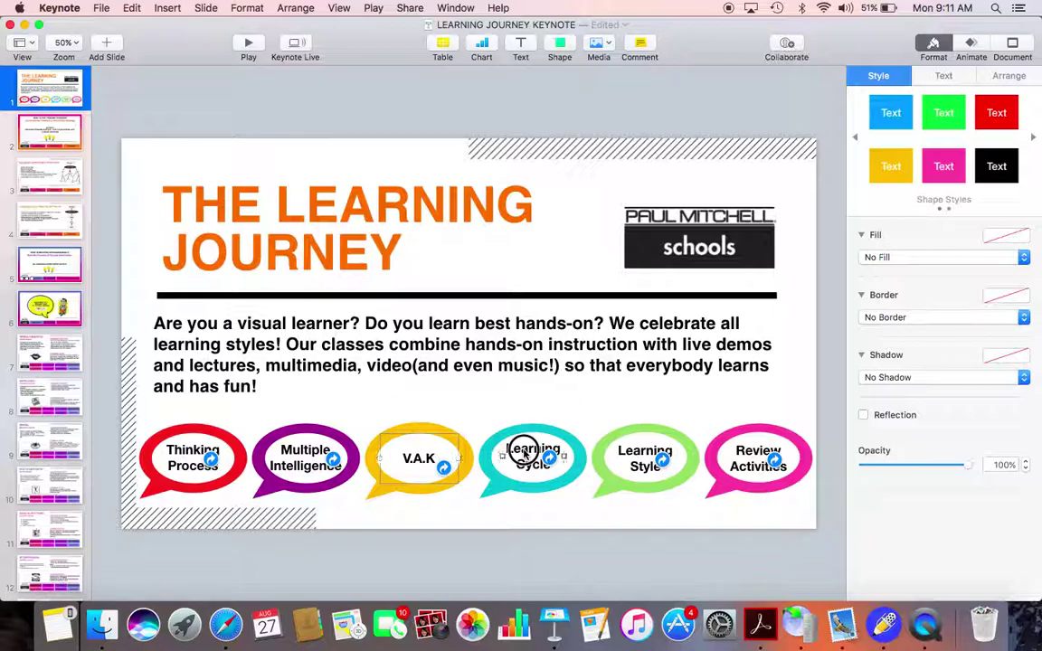
pyautogui.click(638, 461)
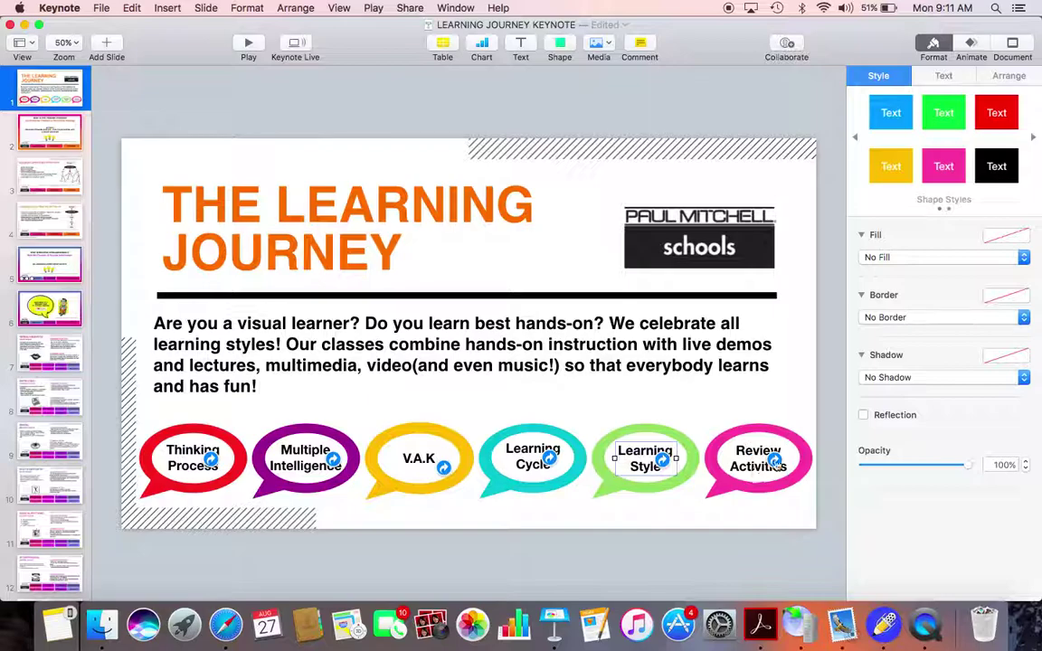
pyautogui.click(747, 461)
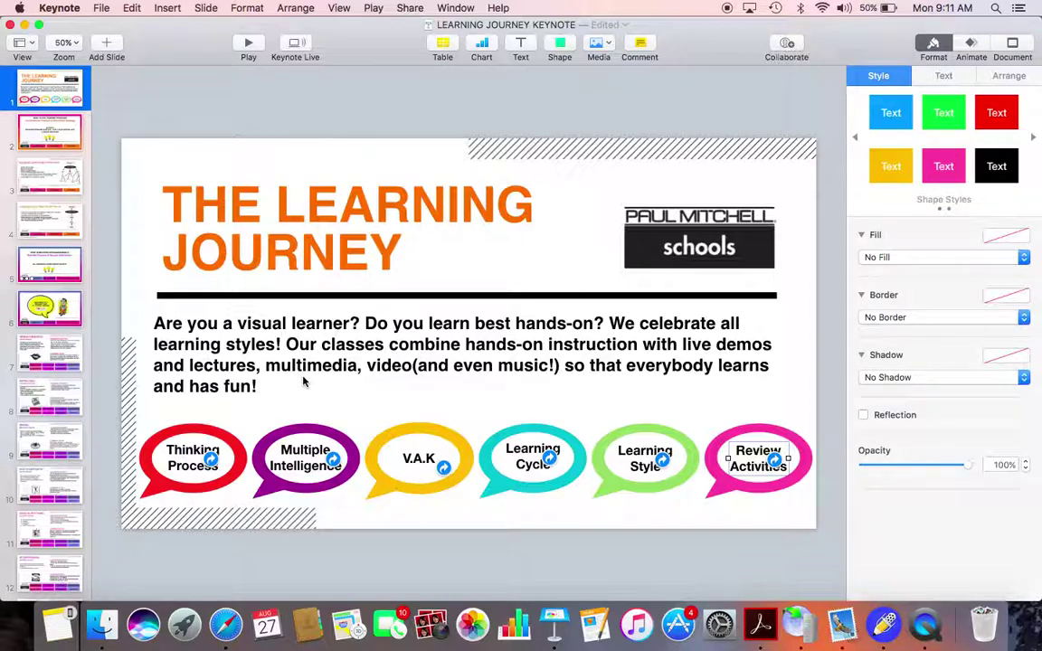
pyautogui.click(180, 463)
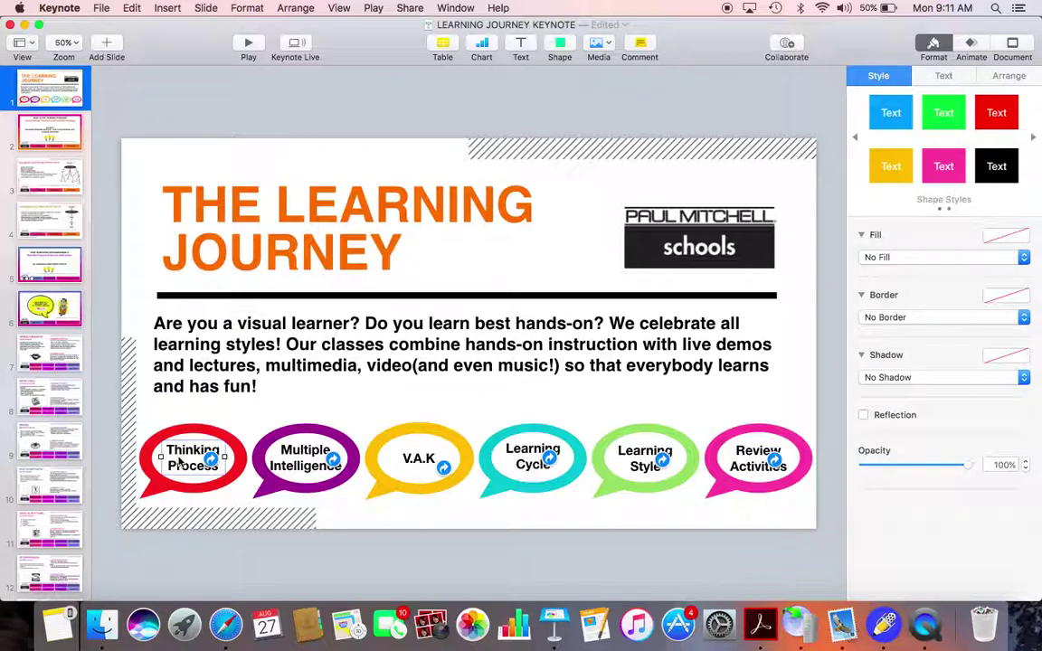
pyautogui.click(55, 143)
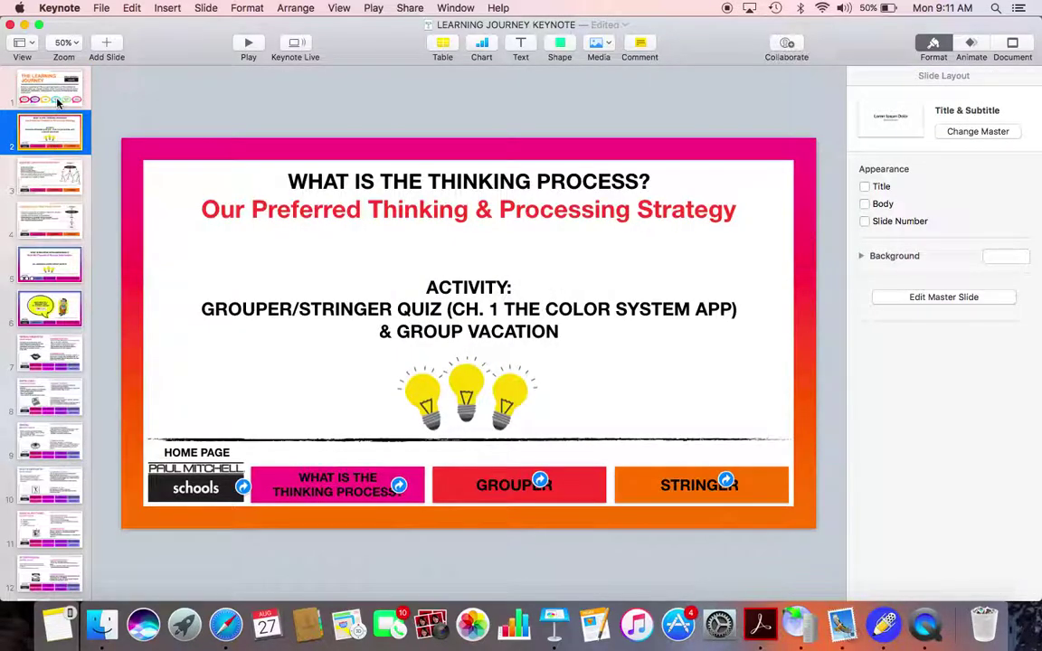
# Compare the Multiple Intelligence and V.A.K bubbles with their target slides.
pyautogui.click(411, 185)
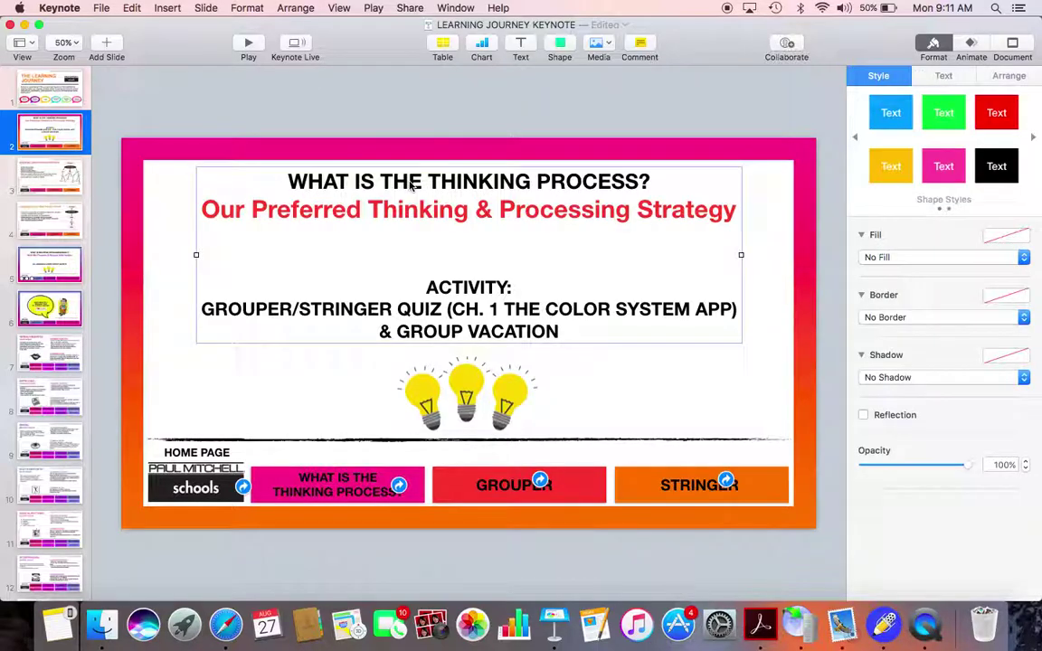
pyautogui.click(52, 86)
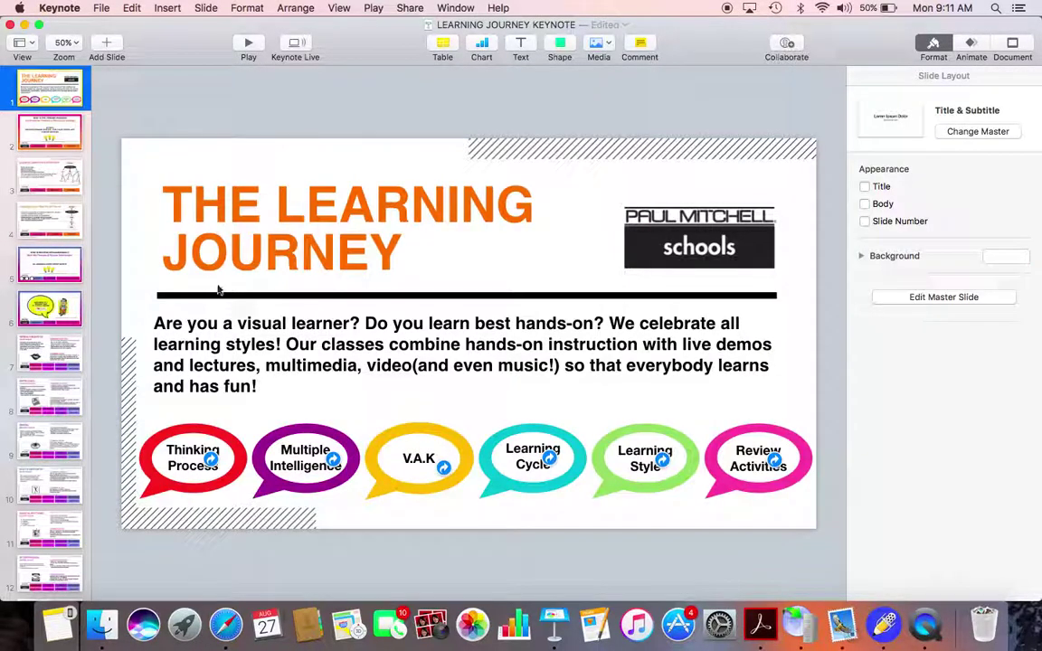
pyautogui.click(301, 463)
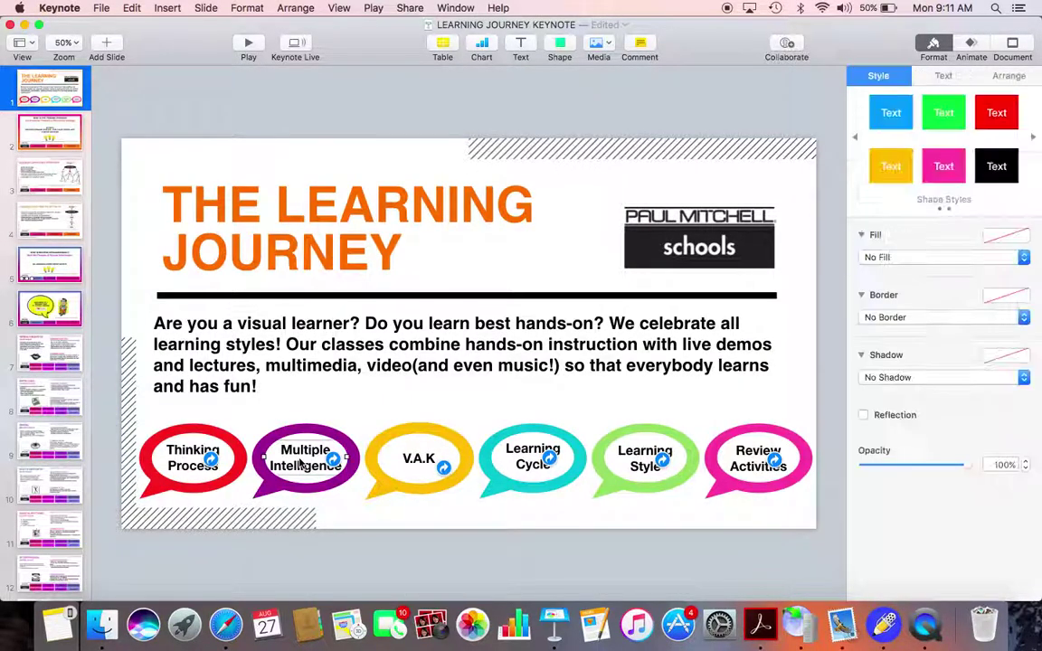
pyautogui.click(419, 460)
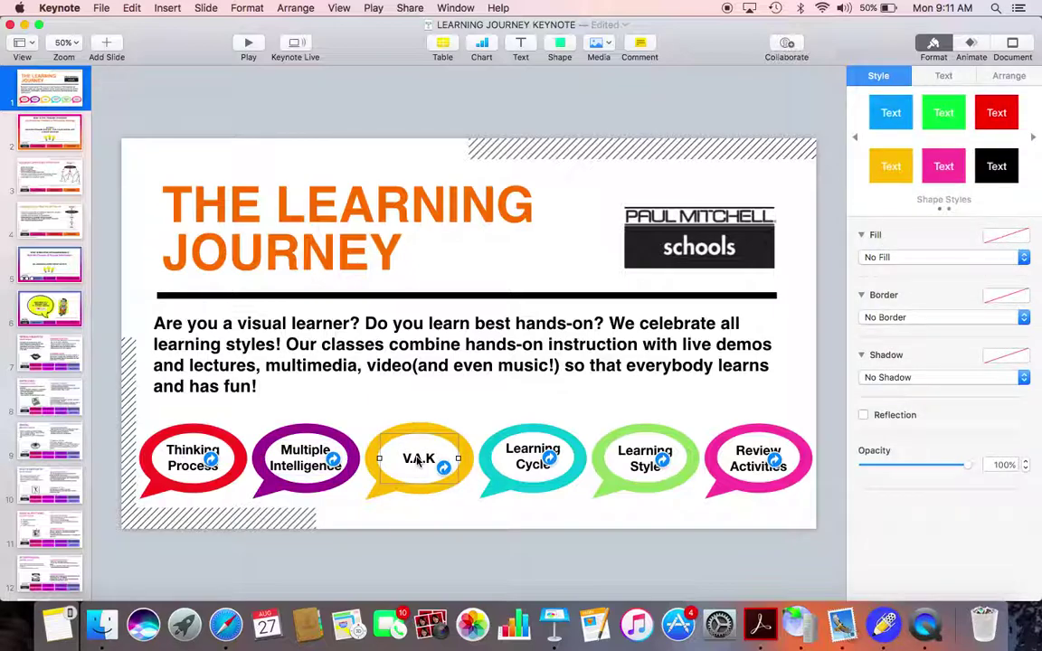
pyautogui.click(49, 268)
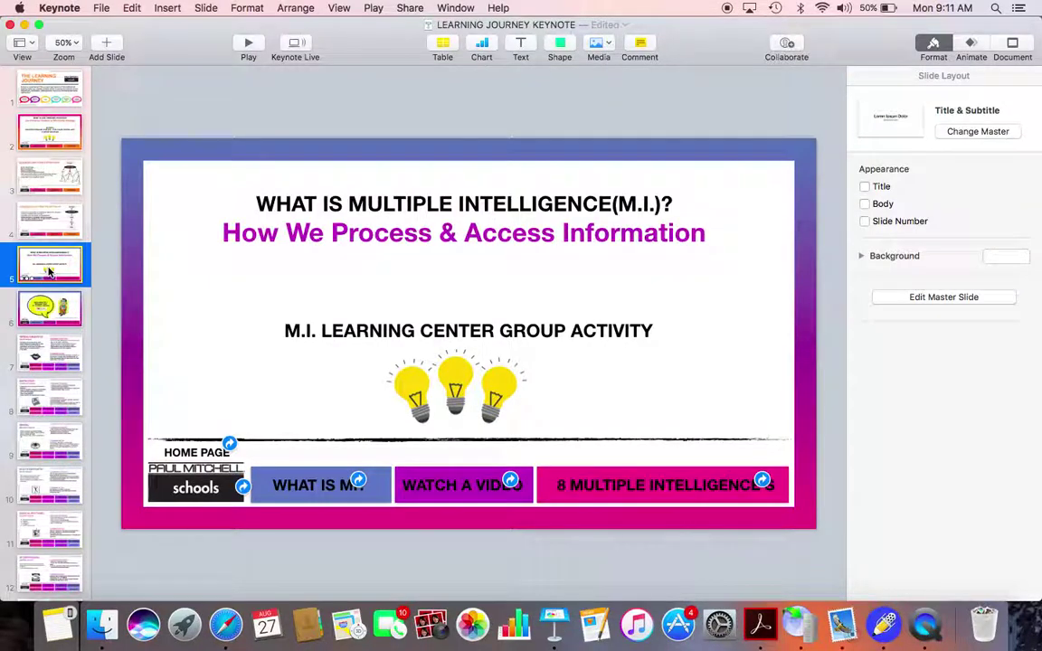
pyautogui.scroll(-4, 49, 266)
pyautogui.click(63, 524)
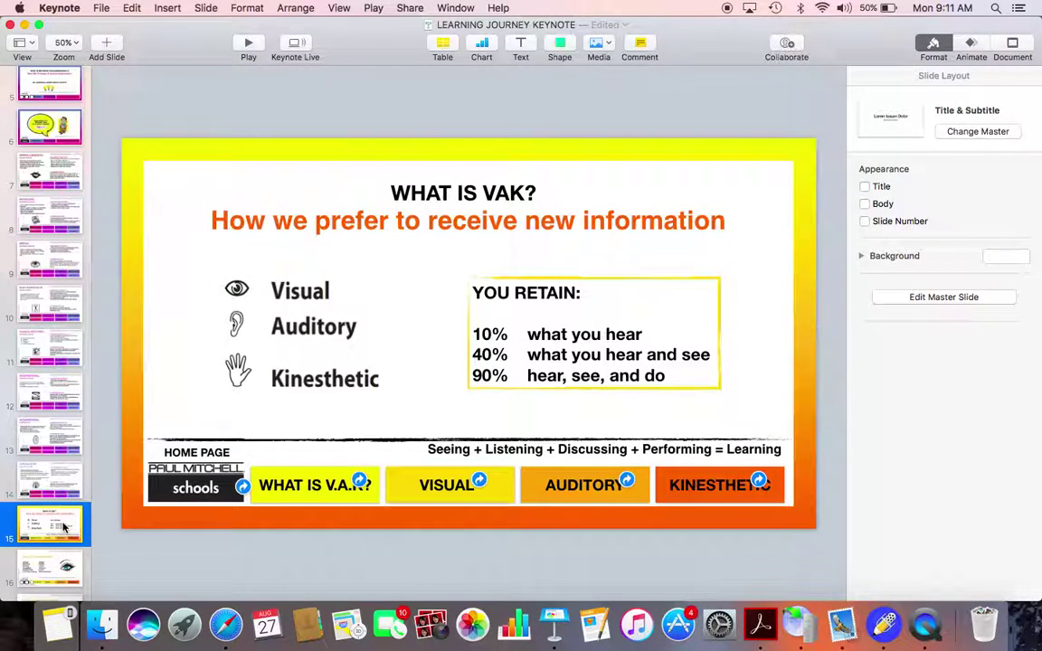
pyautogui.scroll(10, 45, 271)
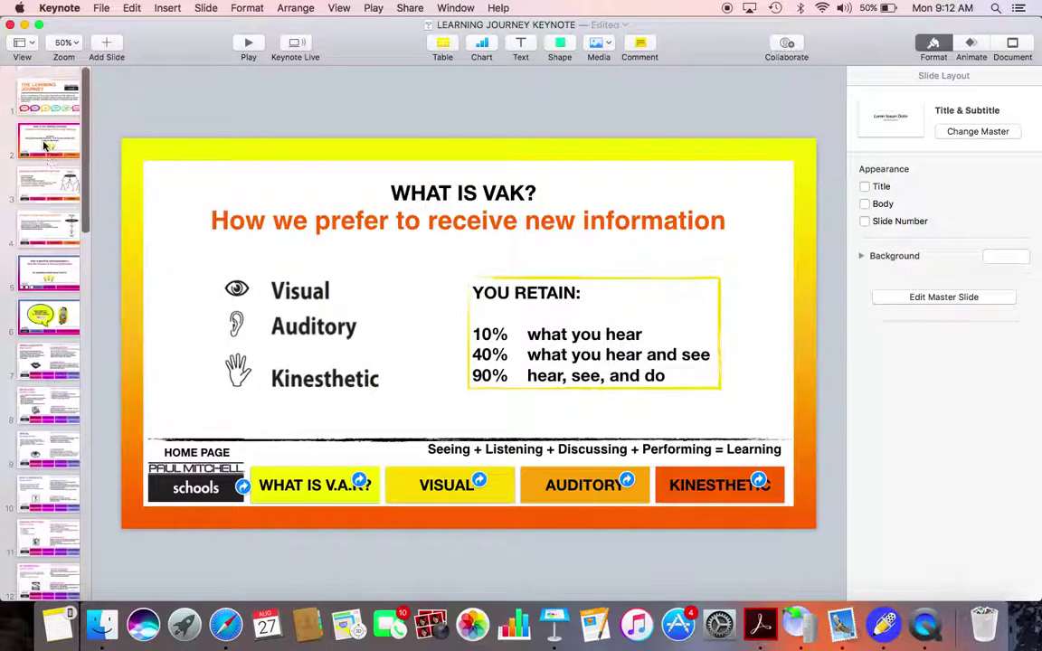
# Compare the Learning Cycle and Learning Style bubbles with their target slides.
pyautogui.click(50, 93)
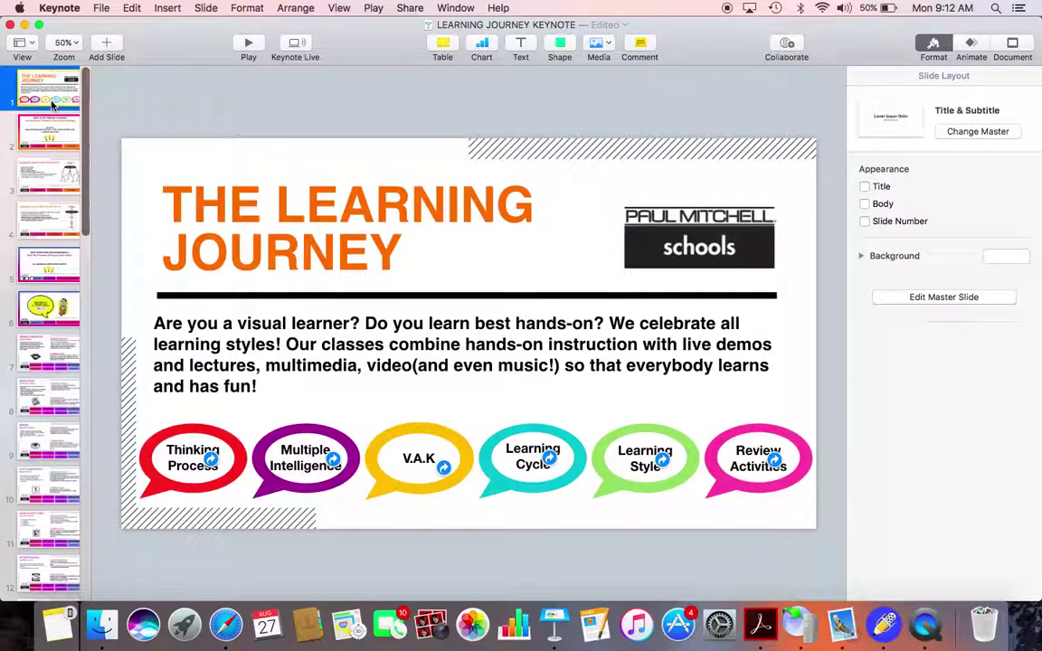
pyautogui.click(527, 463)
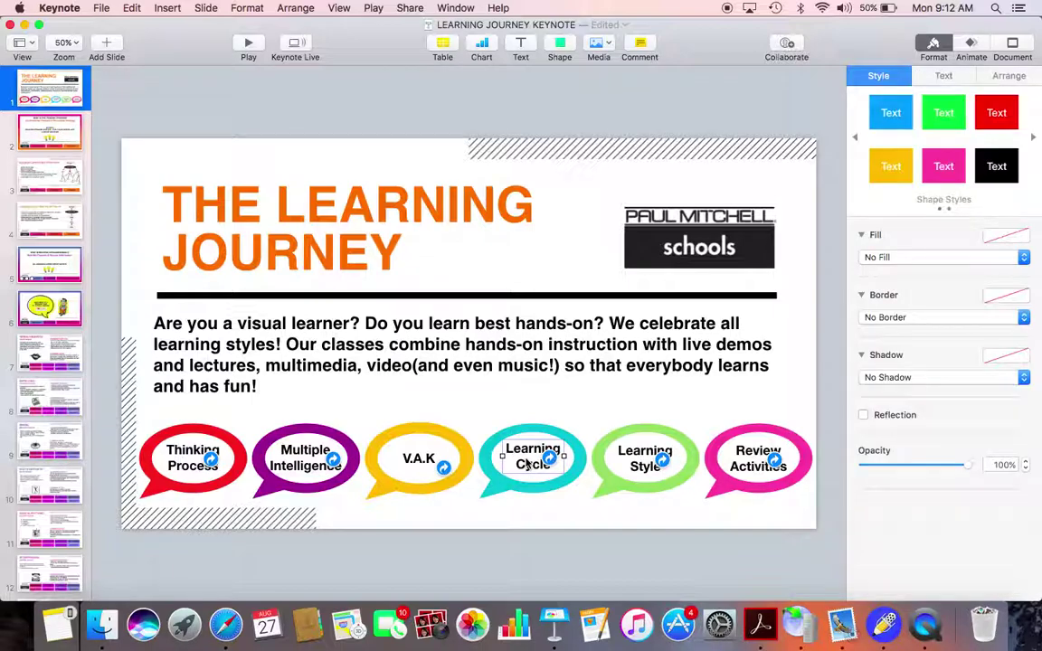
pyautogui.click(638, 454)
pyautogui.scroll(-2, 65, 422)
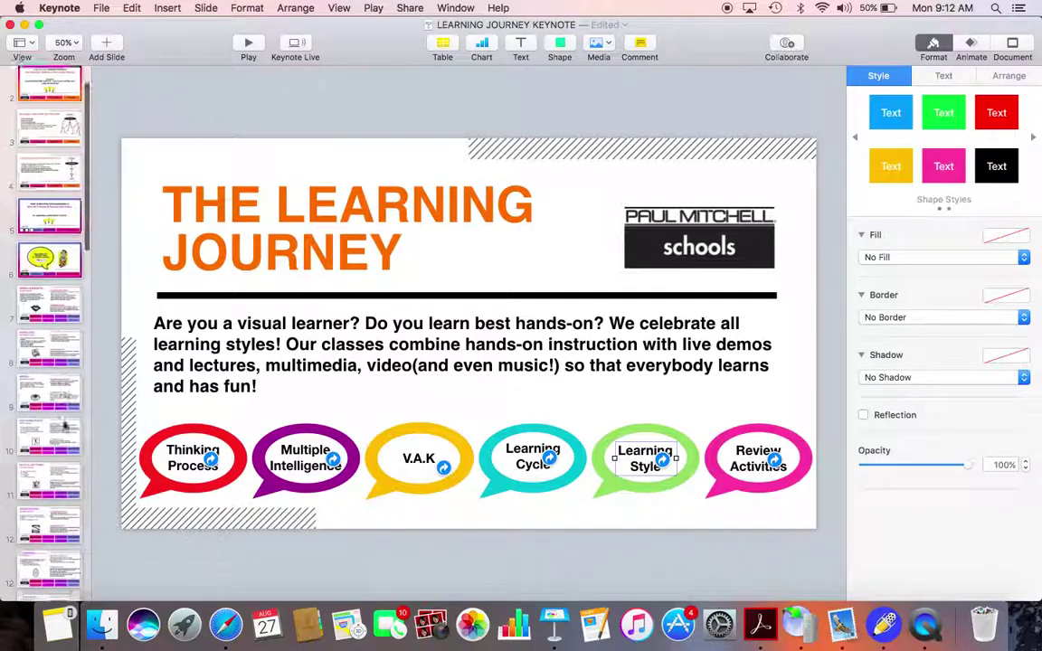
pyautogui.scroll(-10, 65, 422)
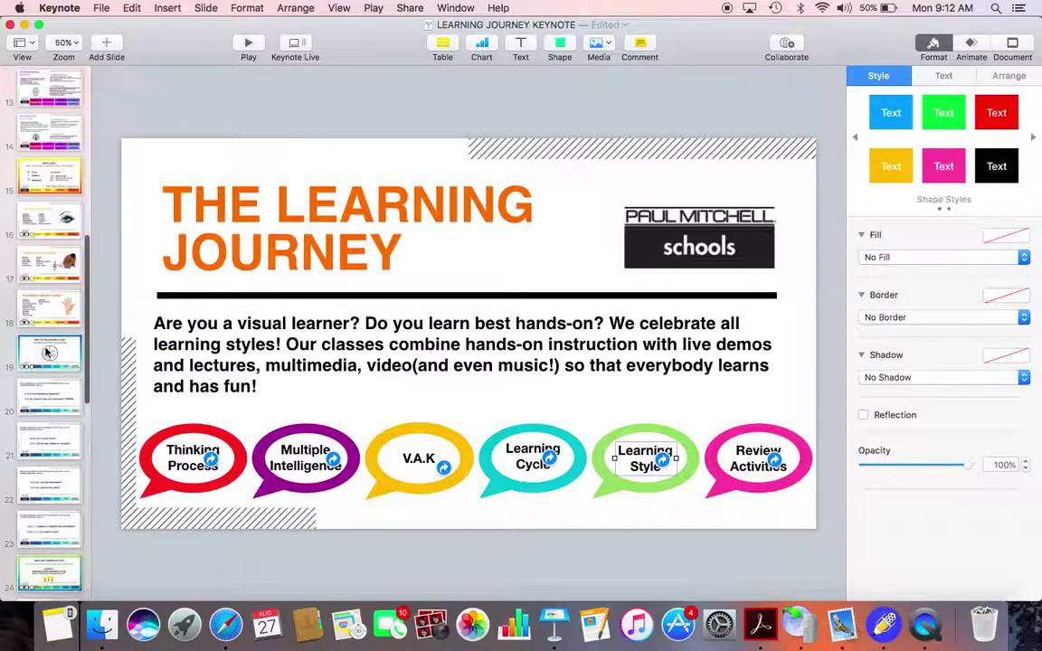
pyautogui.click(50, 352)
pyautogui.scroll(-4, 50, 371)
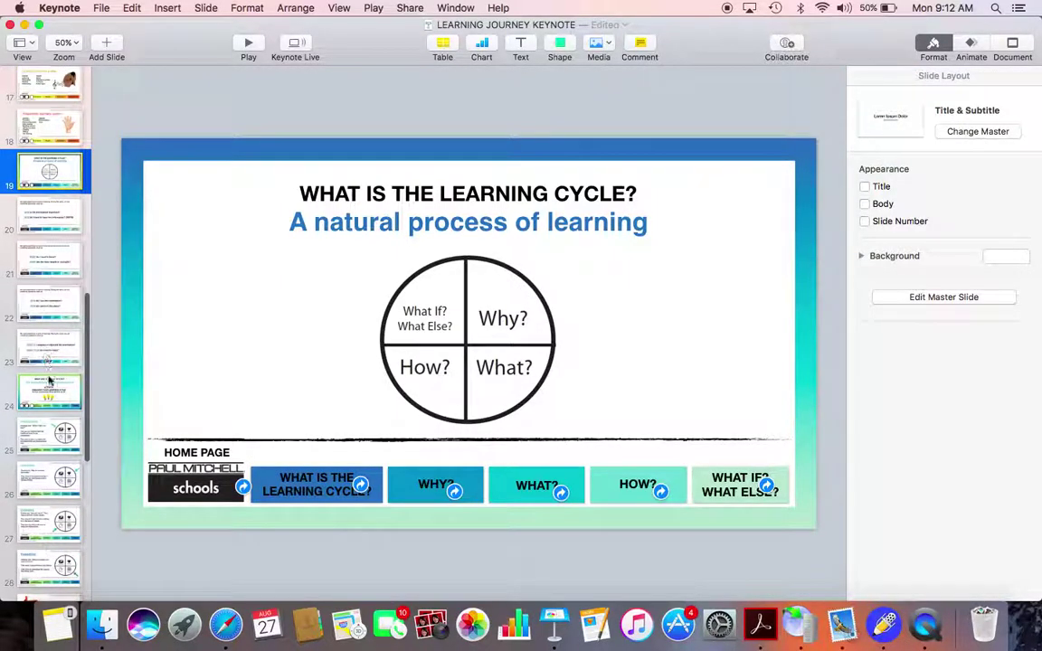
pyautogui.click(50, 387)
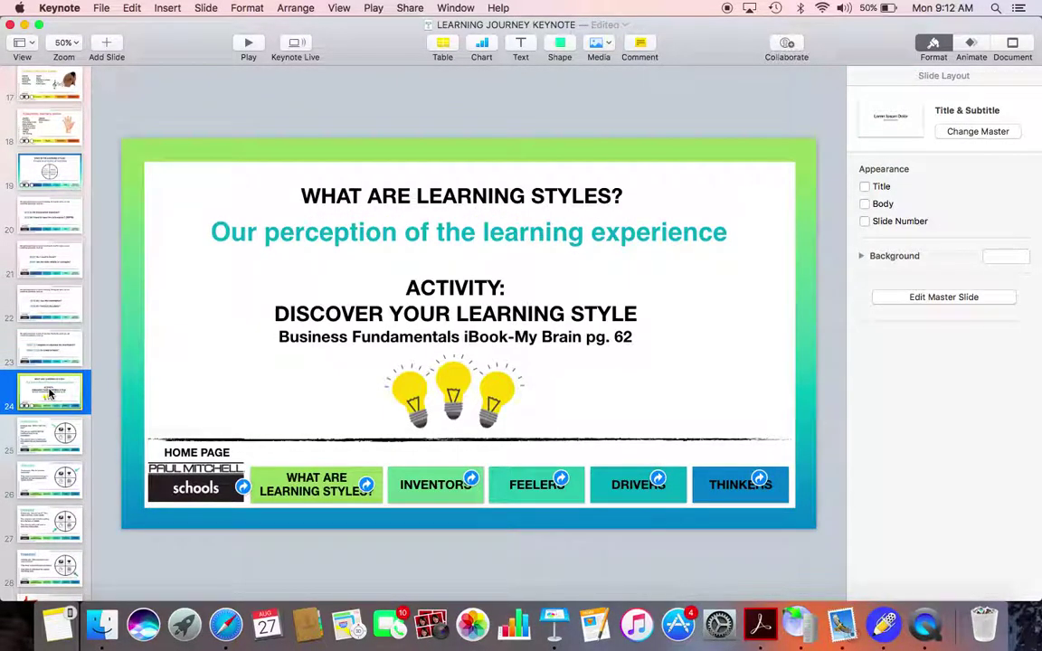
pyautogui.scroll(15, 50, 362)
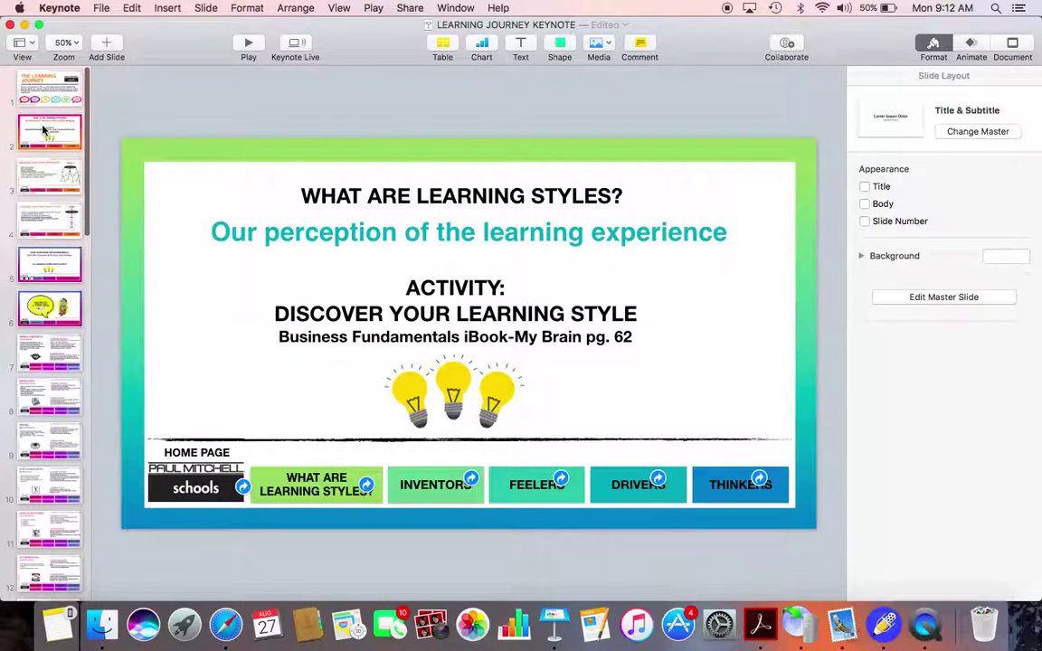
# Follow the Thinking Process bubble through the Thinking Process, Groupers and Stringers slides.
pyautogui.click(49, 95)
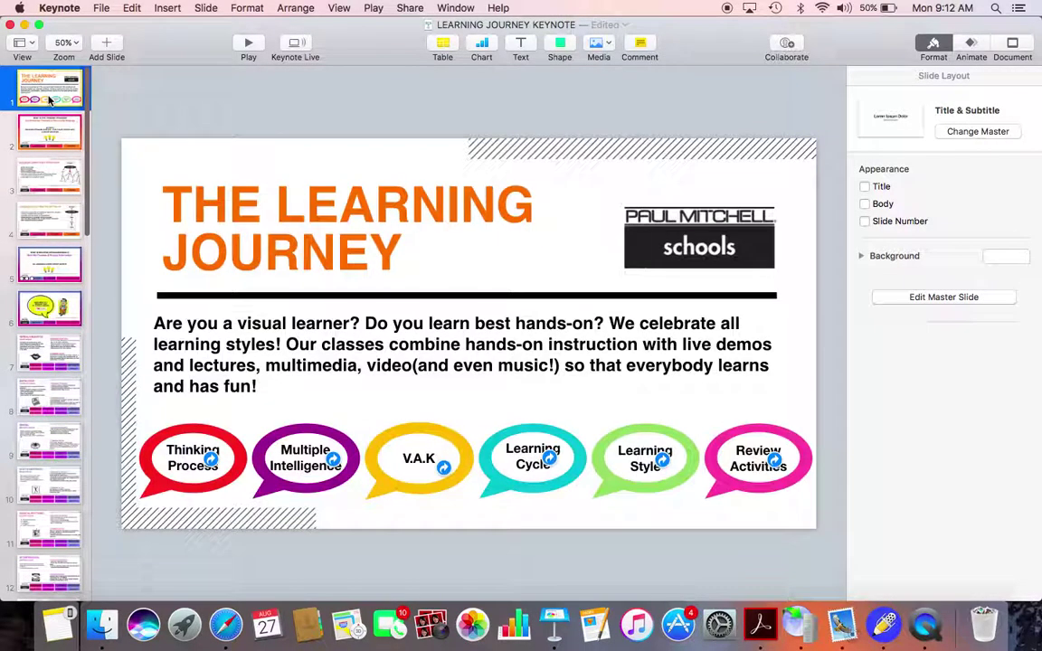
pyautogui.click(183, 463)
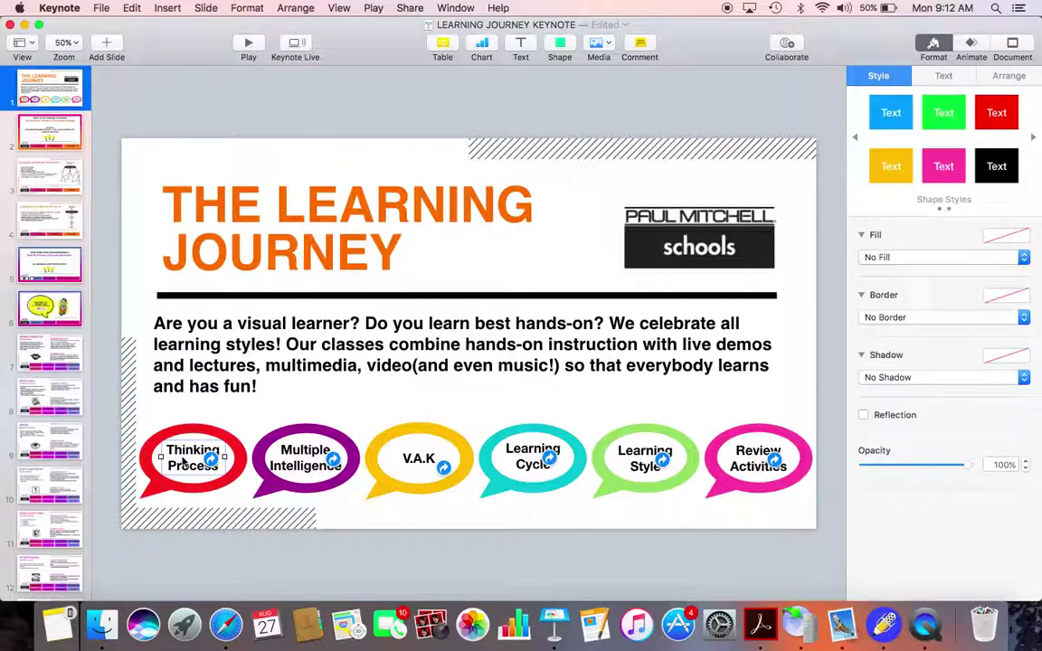
pyautogui.click(59, 136)
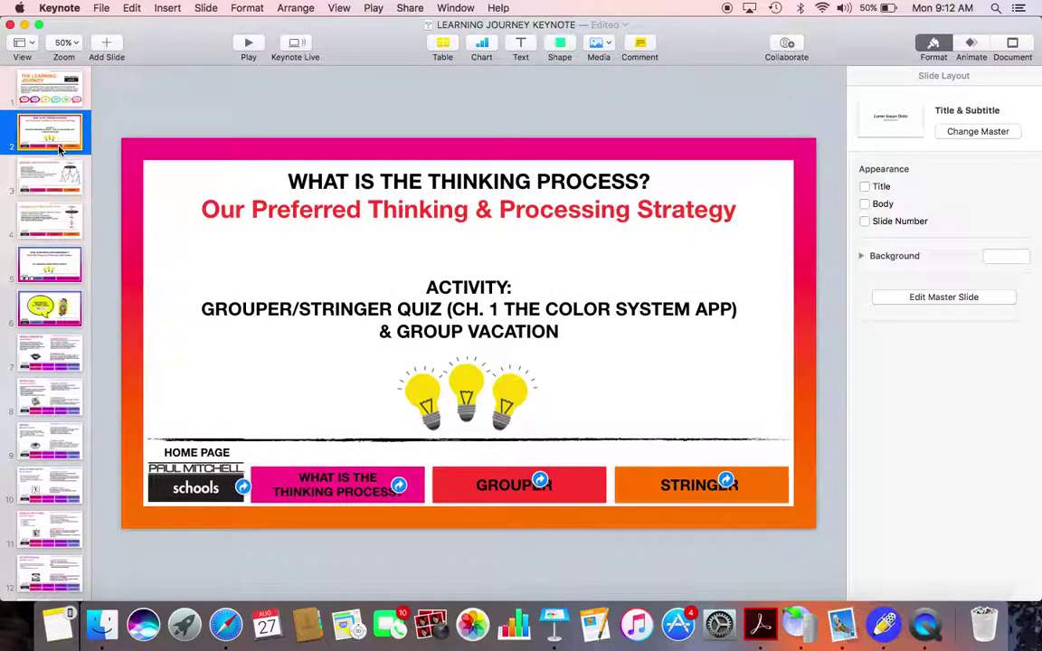
pyautogui.click(55, 173)
pyautogui.click(49, 210)
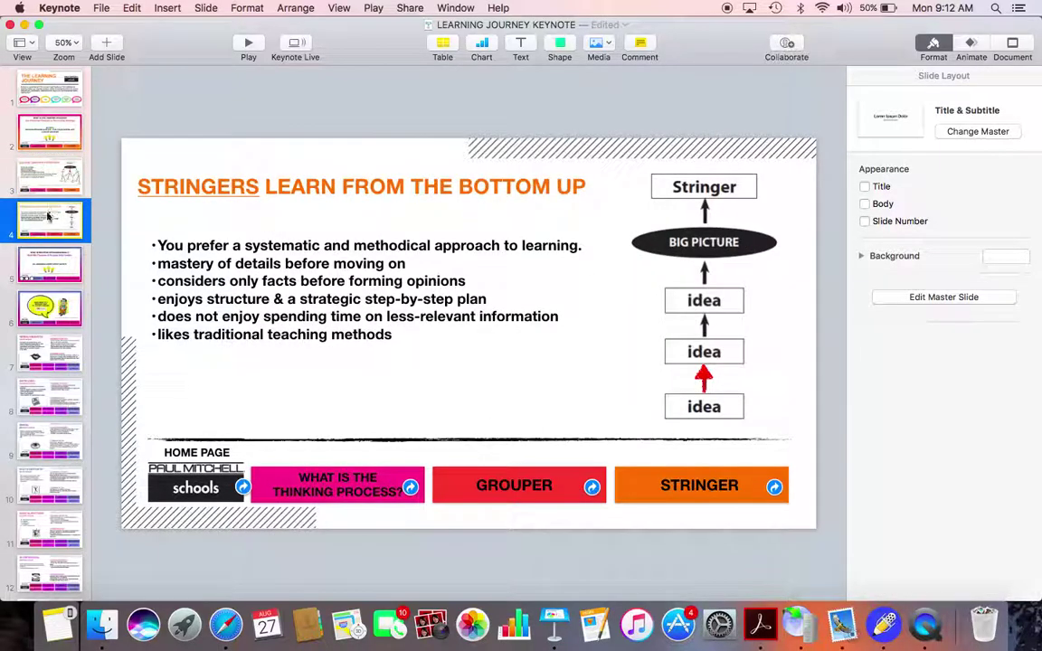
pyautogui.scroll(-2, 47, 217)
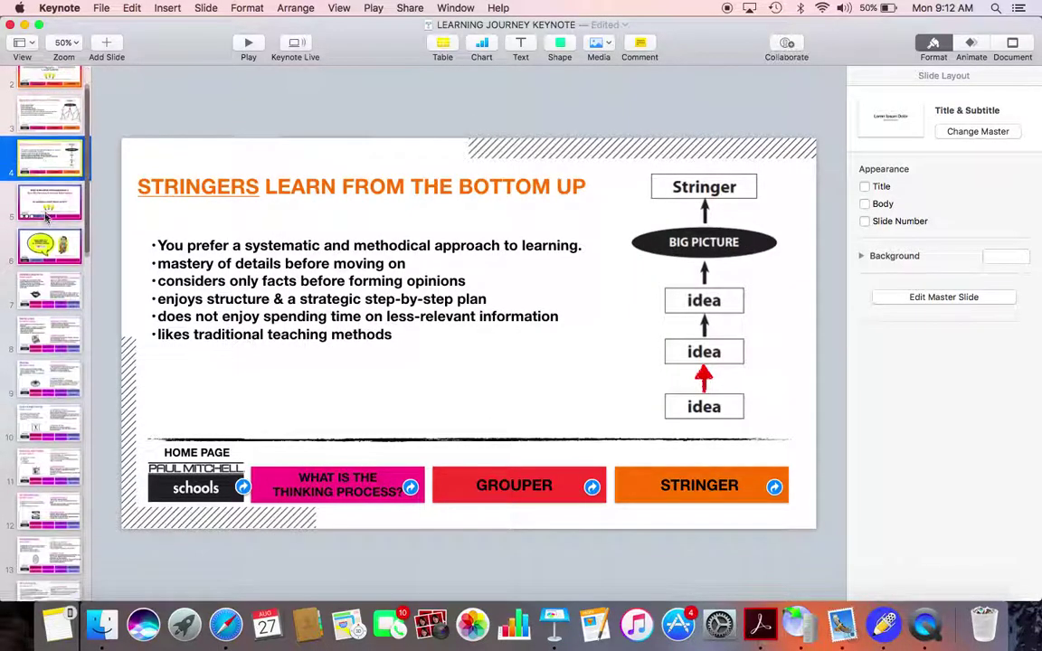
# Move from the Multiple Intelligence slide back to the Learning Journey title slide.
pyautogui.click(50, 200)
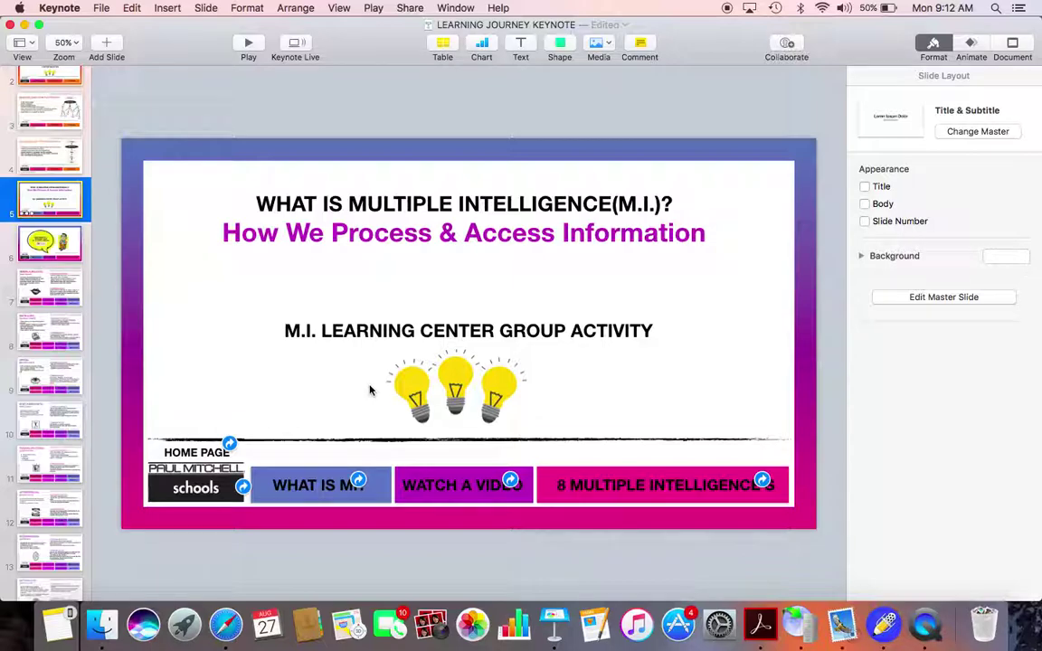
pyautogui.scroll(3, 54, 199)
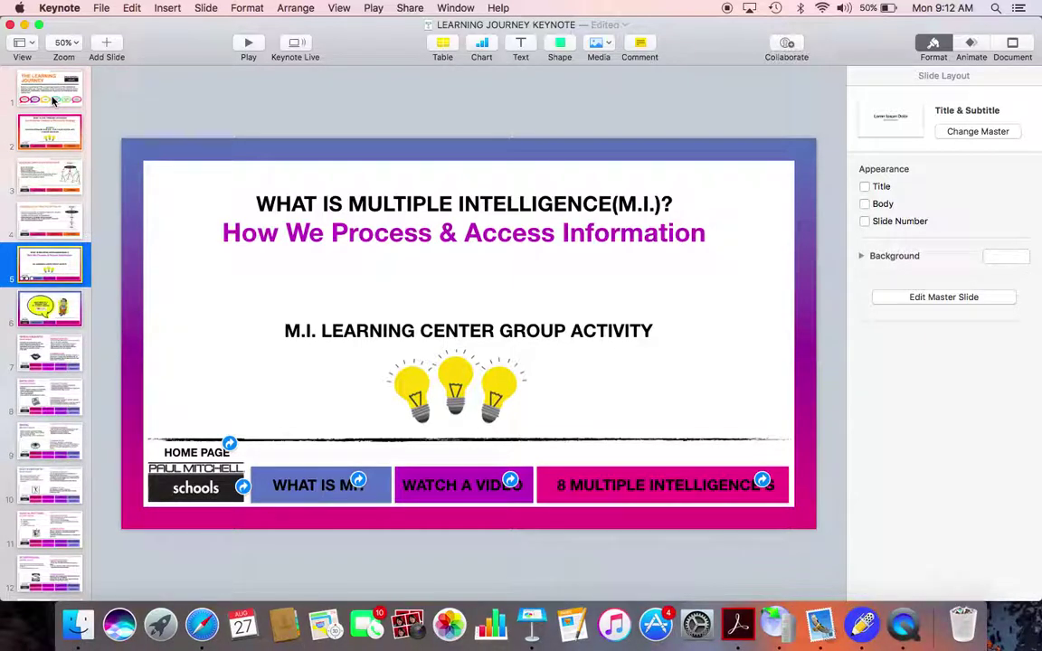
pyautogui.click(52, 102)
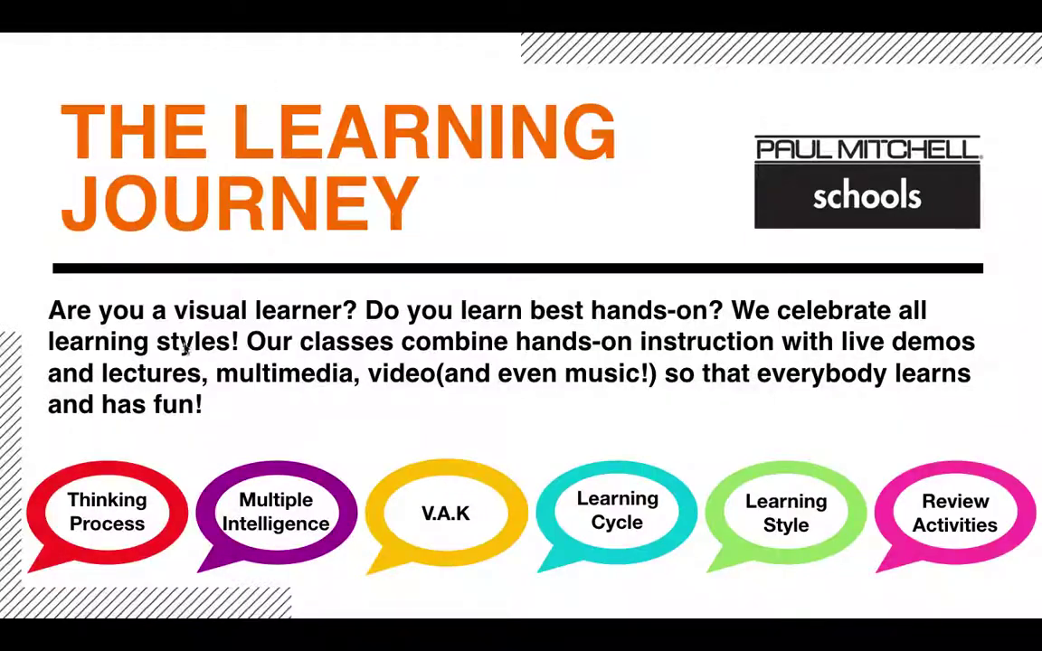
pyautogui.click(106, 517)
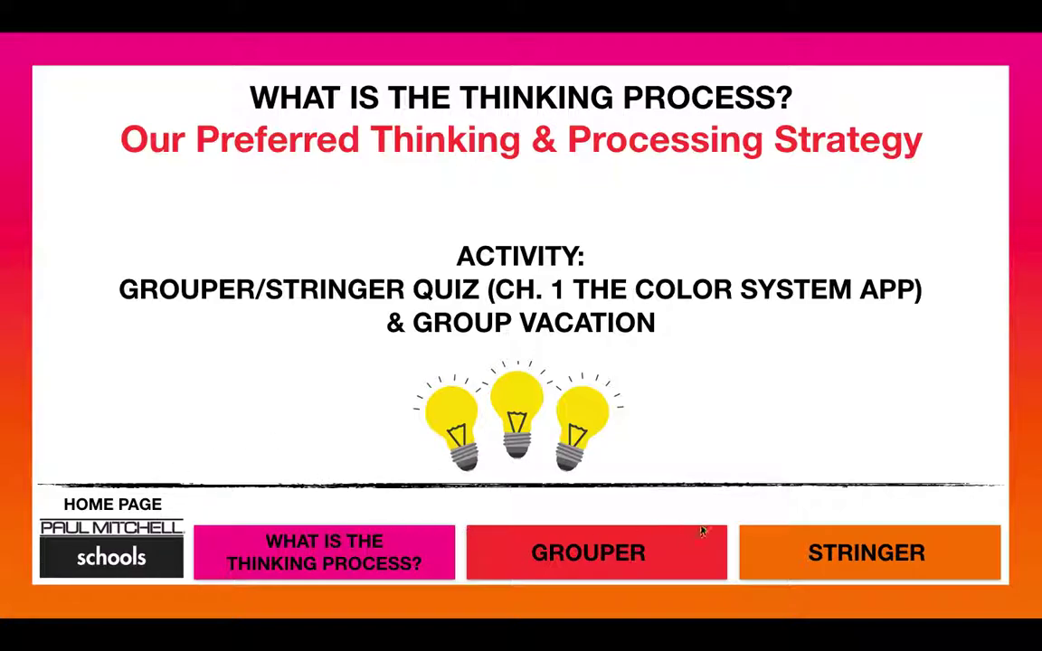
pyautogui.click(579, 559)
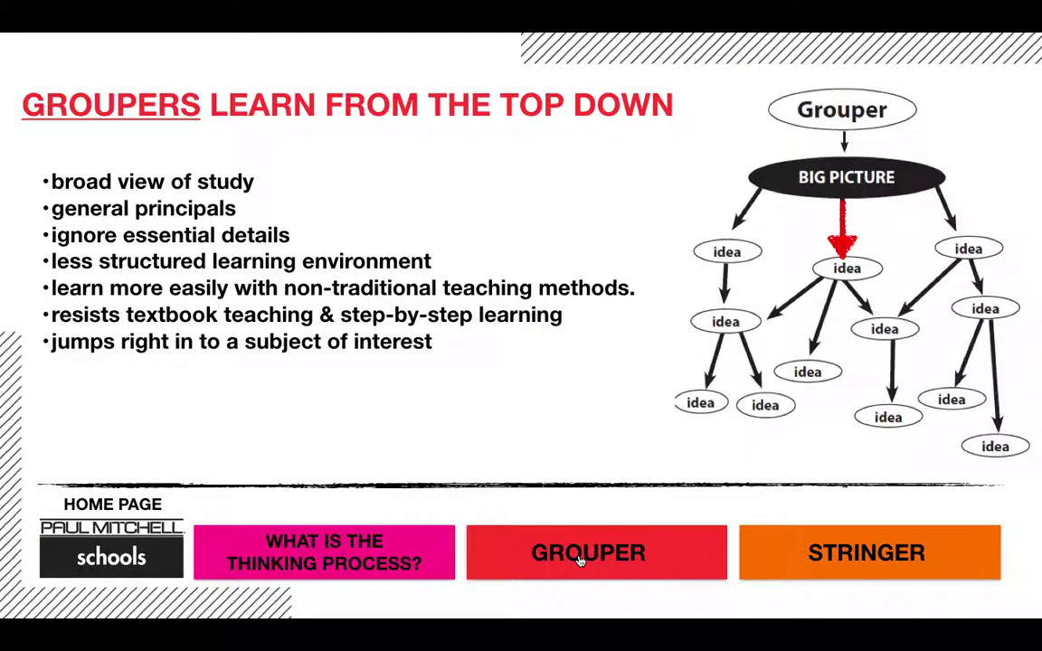
pyautogui.click(892, 565)
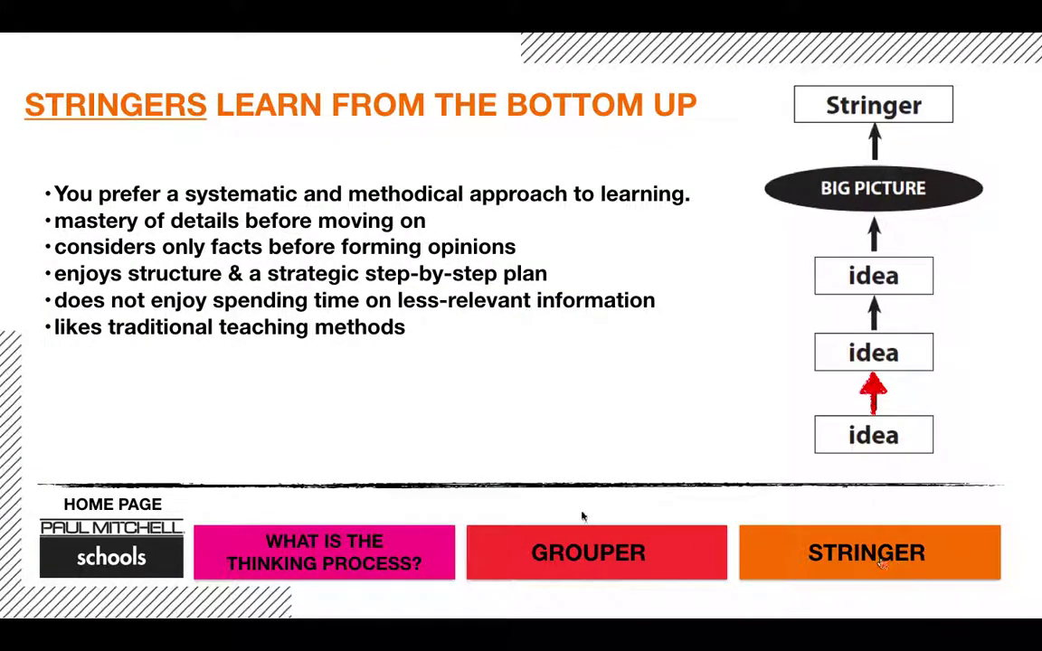
pyautogui.click(106, 551)
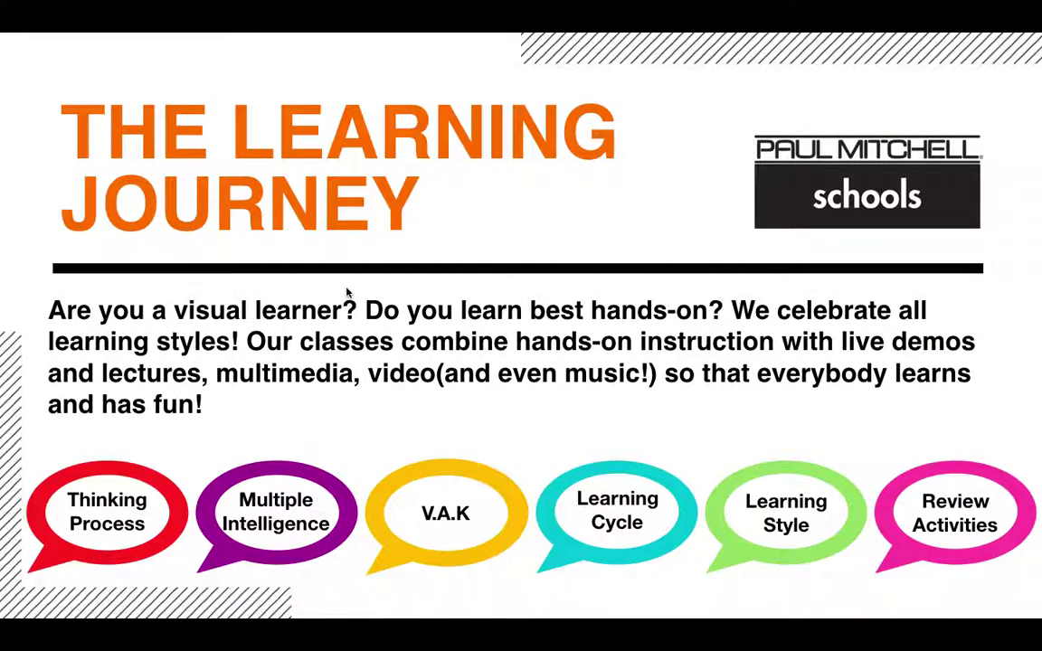
# Exit the slideshow and place a widened, taller speech bubble beside the title.
pyautogui.press('Escape')
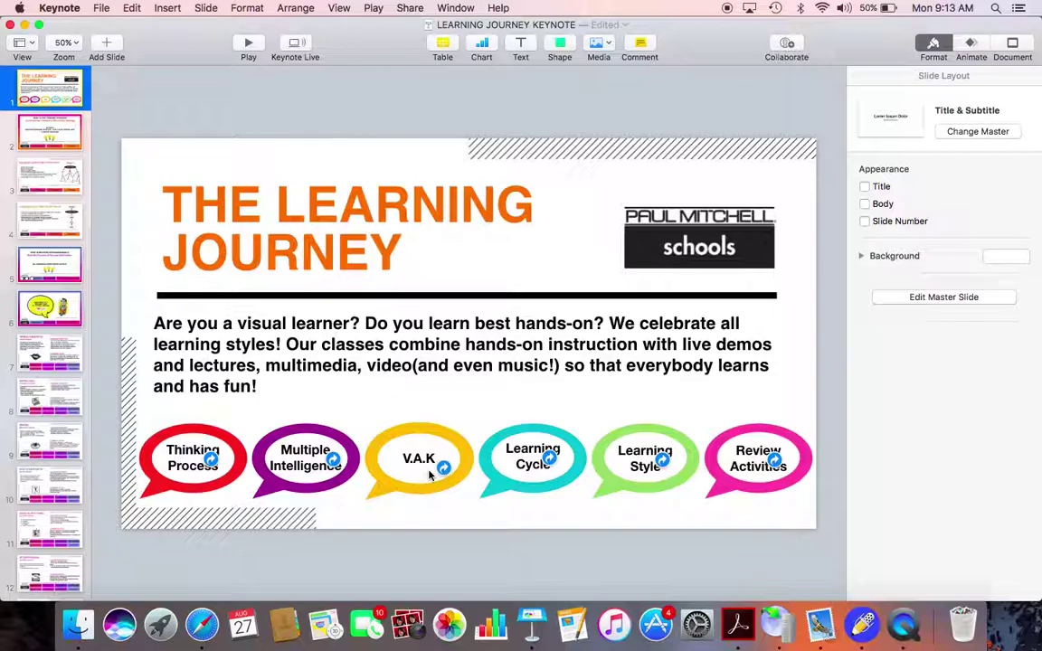
pyautogui.click(559, 42)
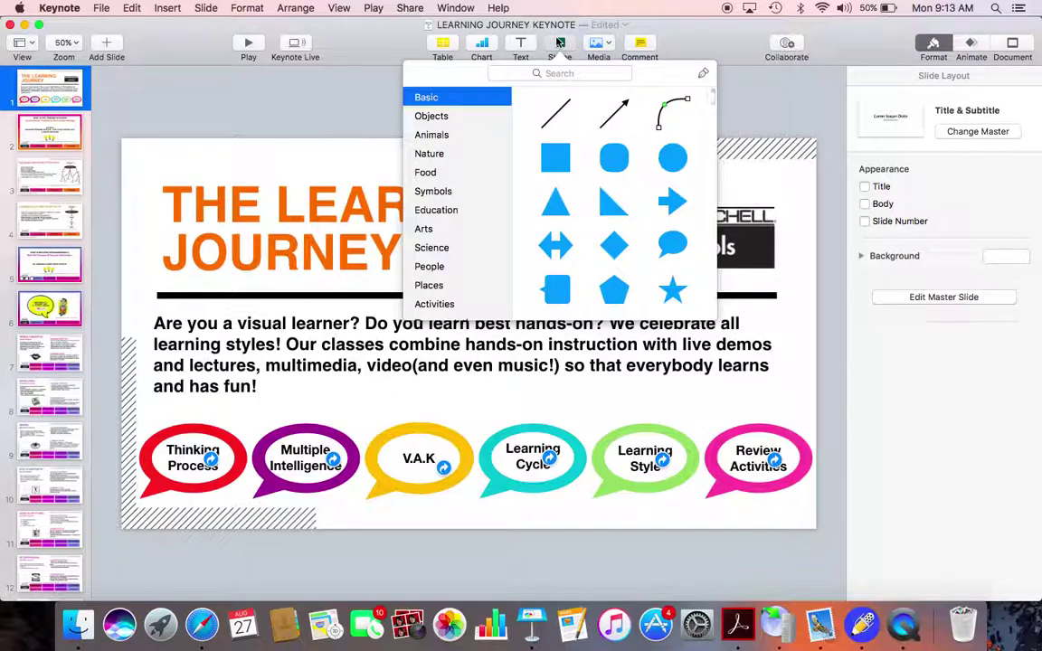
pyautogui.click(668, 244)
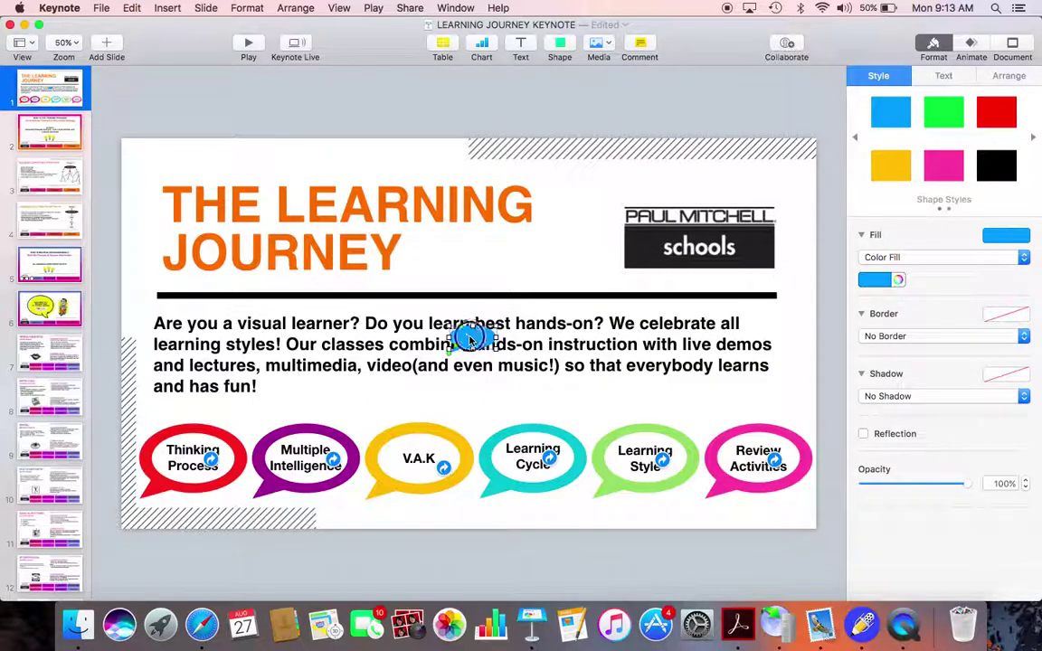
pyautogui.moveTo(470, 334); pyautogui.dragTo(505, 351)
pyautogui.moveTo(529, 296); pyautogui.dragTo(769, 295)
pyautogui.moveTo(624, 351); pyautogui.dragTo(627, 402)
pyautogui.moveTo(628, 328); pyautogui.dragTo(484, 319)
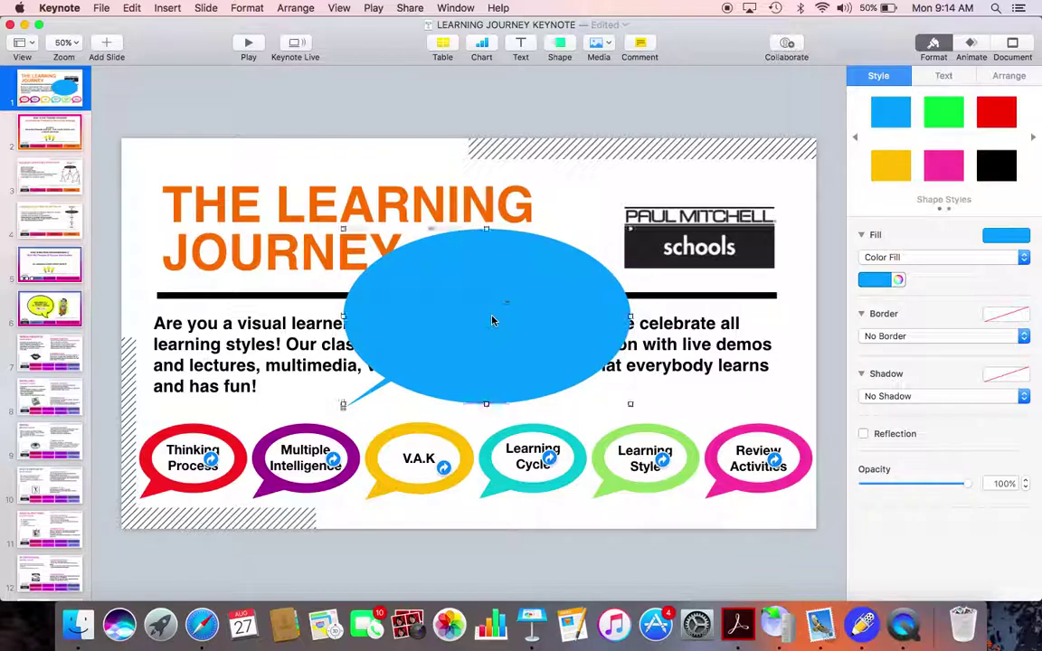
# Add a circle, stretch it into an oval inside the bubble, and fill it green.
pyautogui.click(560, 45)
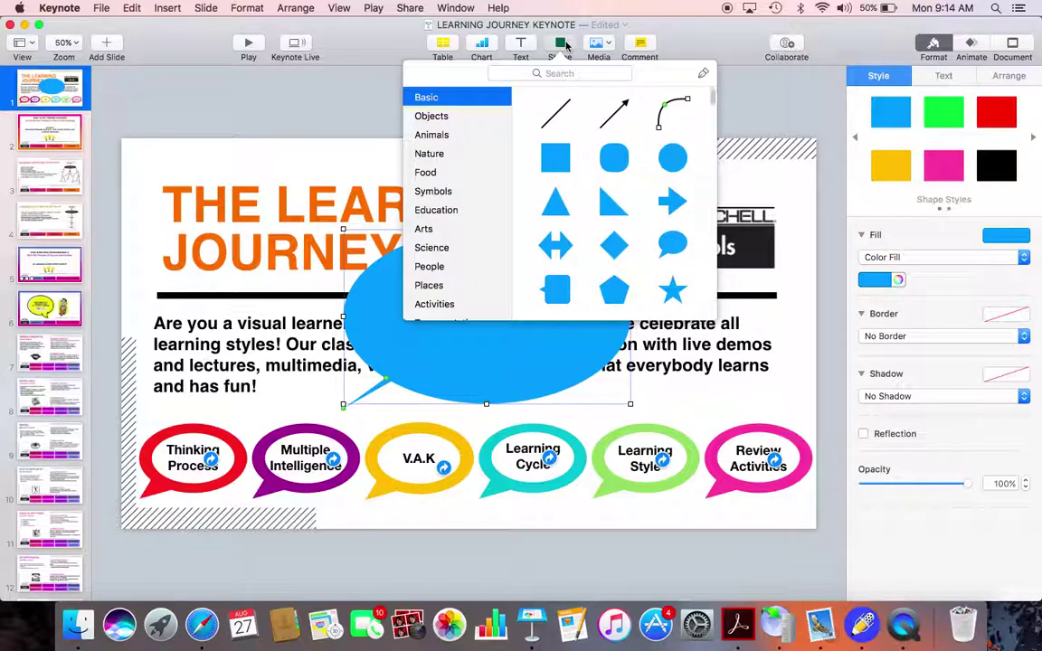
pyautogui.click(673, 159)
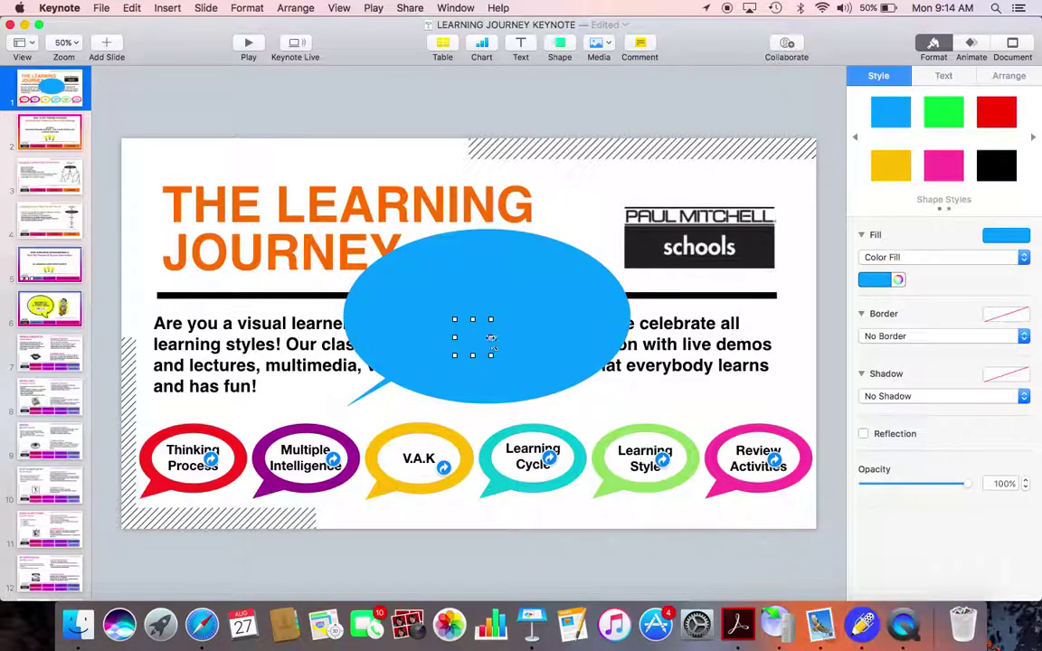
pyautogui.moveTo(490, 337); pyautogui.dragTo(591, 318)
pyautogui.moveTo(522, 320); pyautogui.dragTo(484, 258)
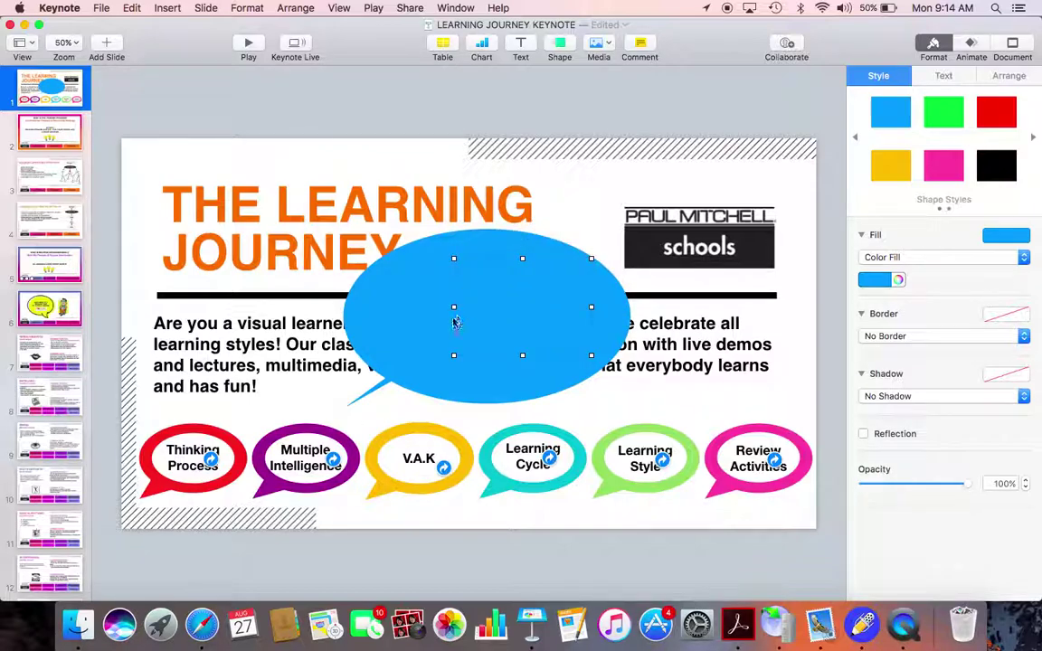
pyautogui.moveTo(453, 306); pyautogui.dragTo(382, 308)
pyautogui.moveTo(486, 357); pyautogui.dragTo(488, 379)
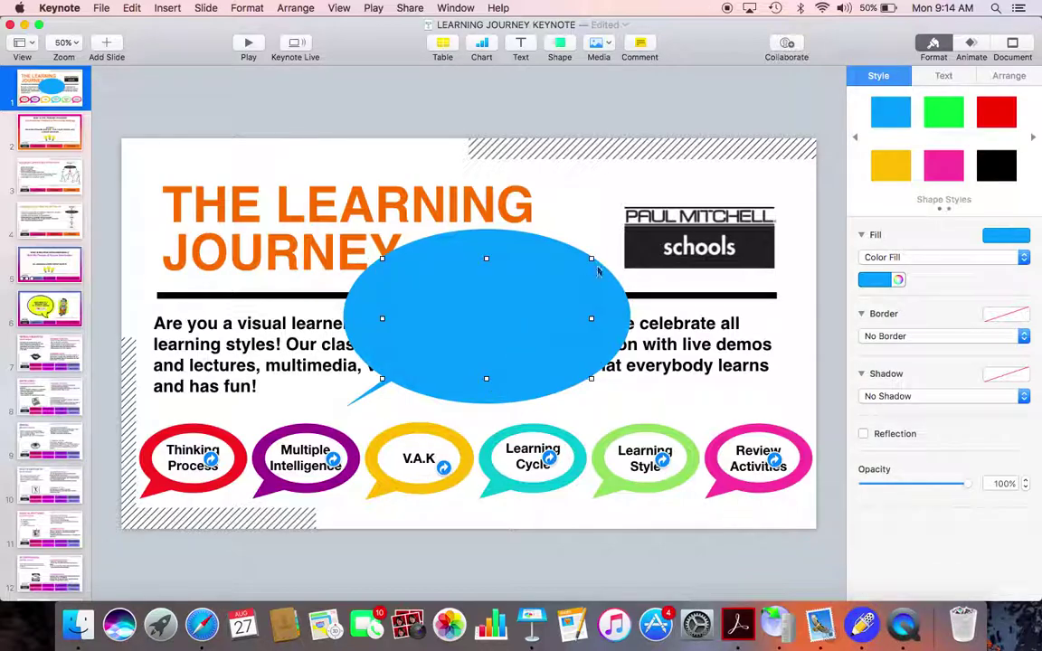
pyautogui.click(947, 121)
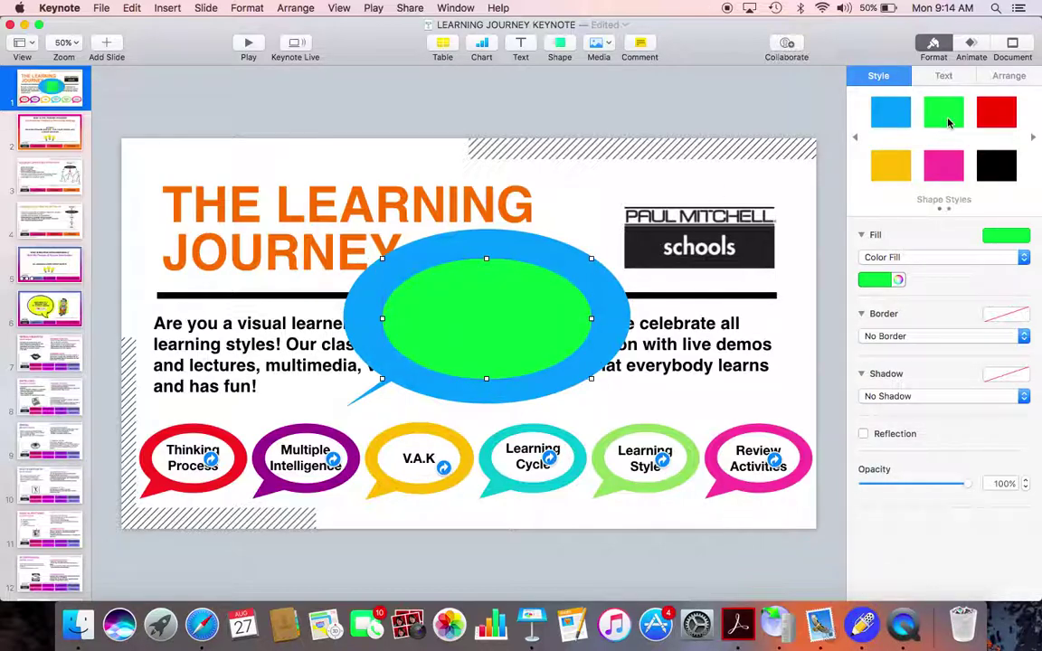
# Recolour the oval yellow, after briefly trying red, and fill the surrounding speech bubble green.
pyautogui.click(995, 109)
pyautogui.click(890, 171)
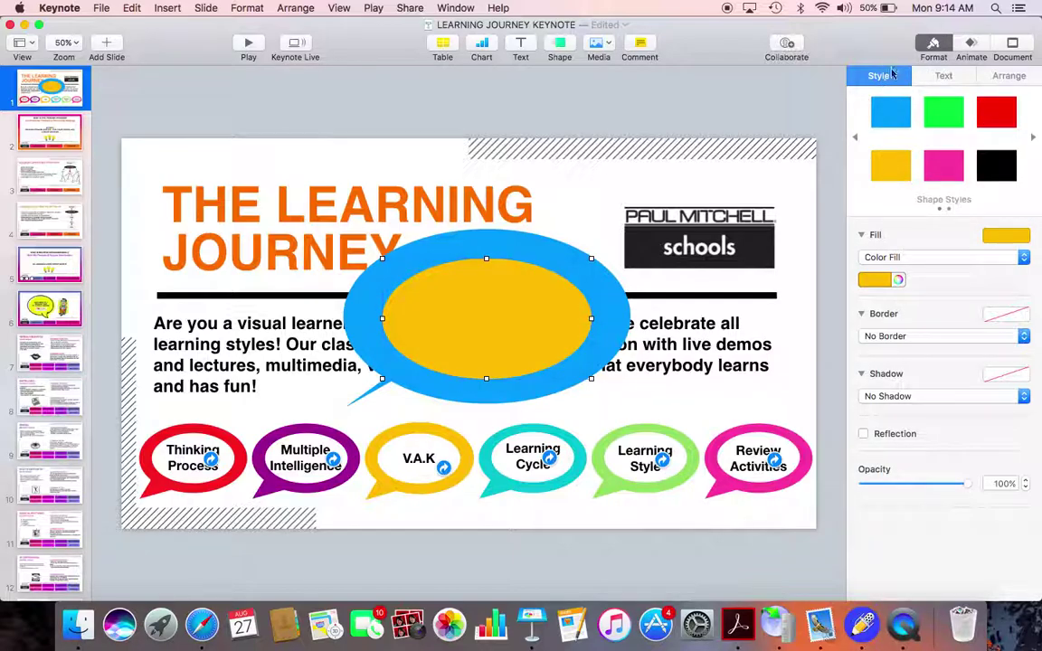
pyautogui.moveTo(530, 318)
pyautogui.mouseDown()
pyautogui.moveTo(539, 302)
pyautogui.moveTo(526, 315)
pyautogui.mouseUp()
pyautogui.click(492, 248)
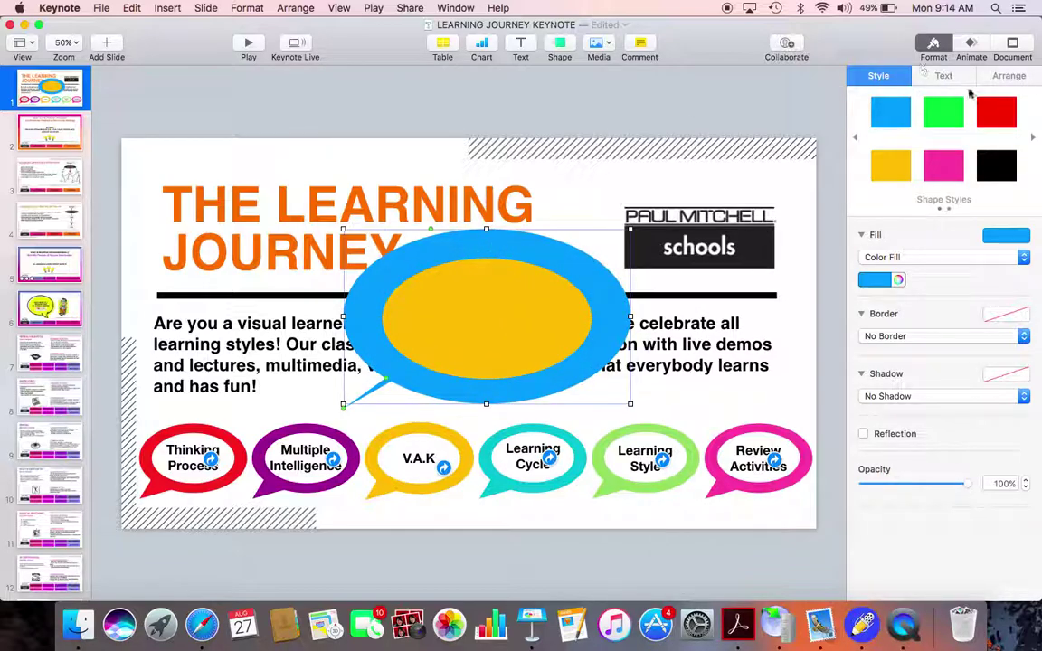
pyautogui.click(944, 112)
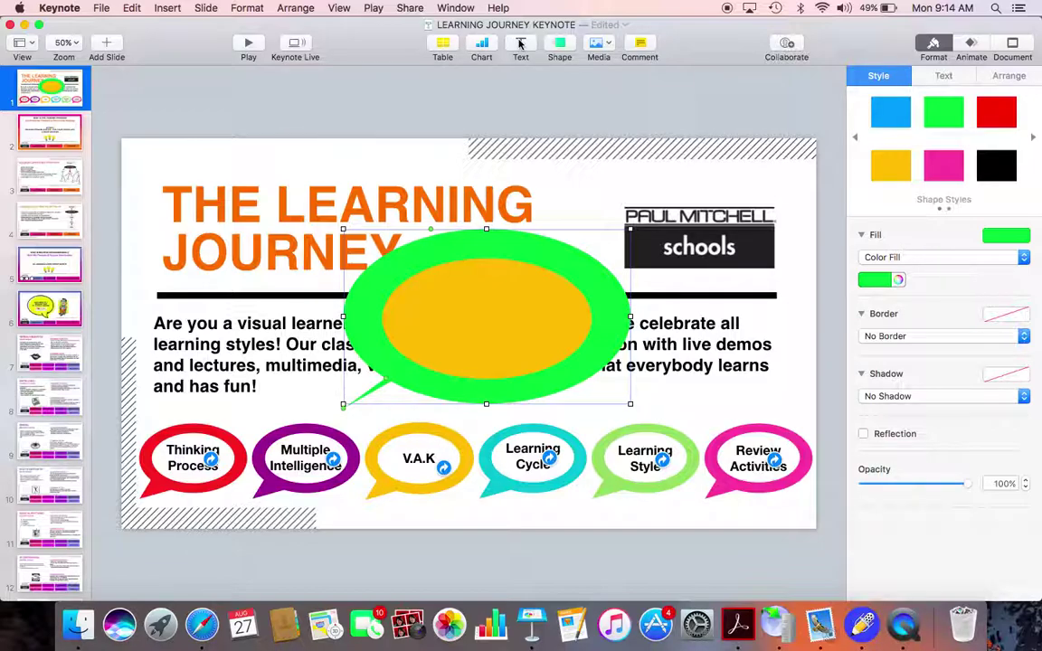
# Add a text box in the yellow oval reading 'GROUPER ACTIVITY' and enlarge it to about 48 pt.
pyautogui.click(521, 44)
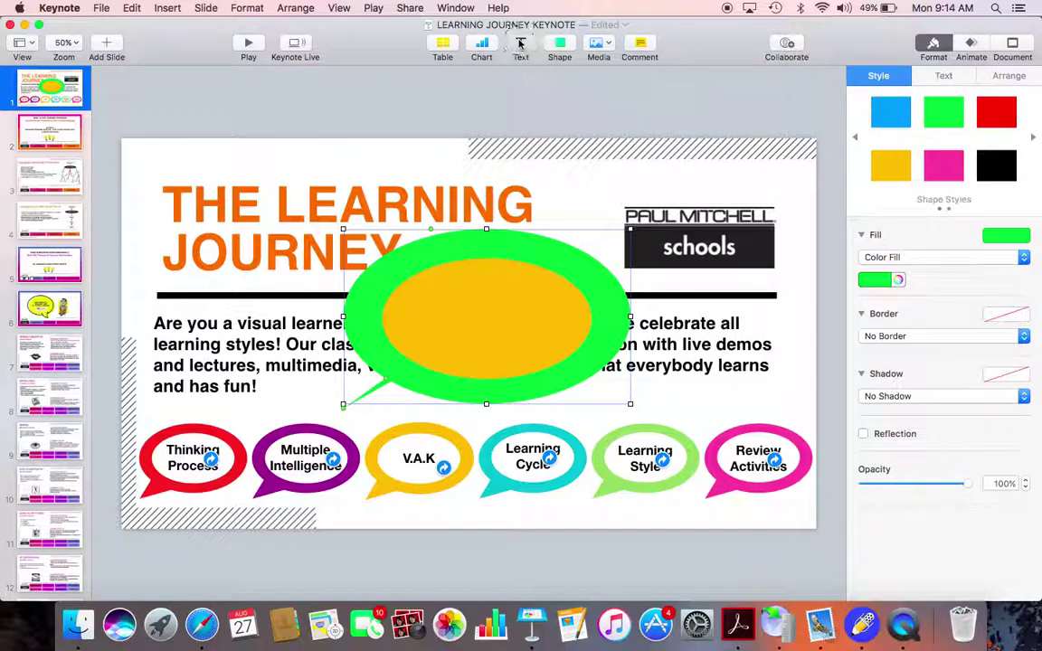
pyautogui.moveTo(471, 342); pyautogui.dragTo(484, 320)
pyautogui.click(484, 322)
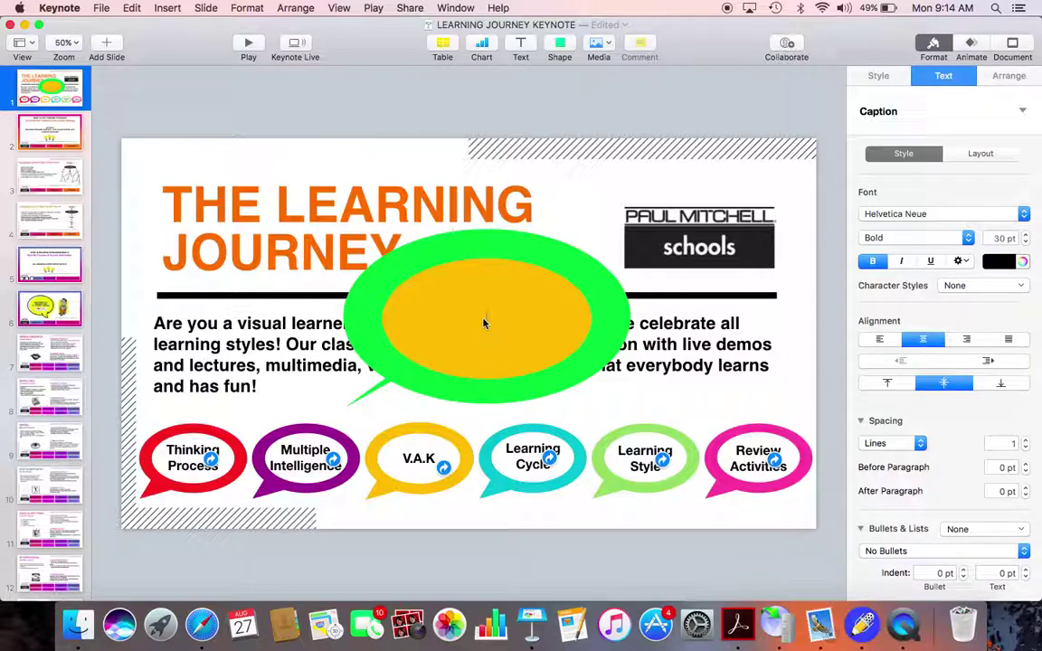
pyautogui.write('GROUPER ACTIVITY')
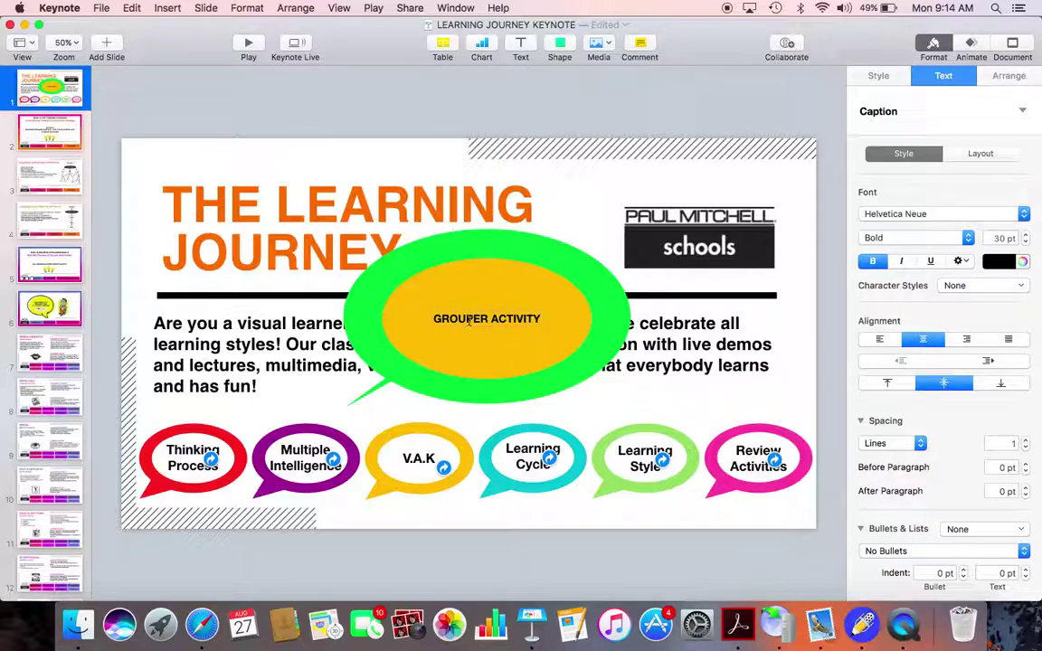
pyautogui.press('super+a')
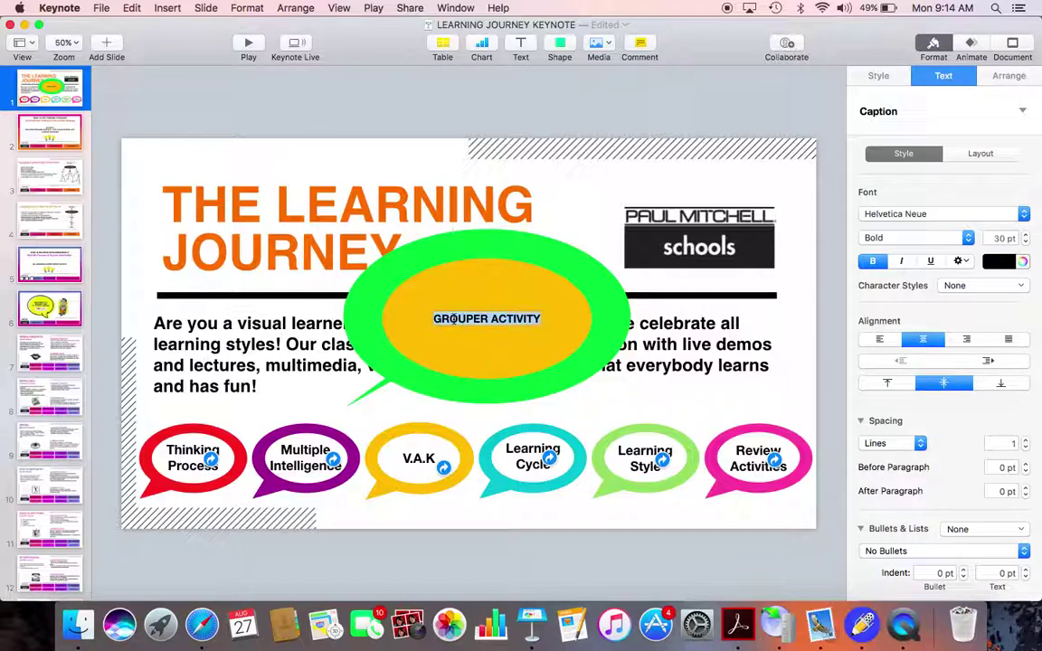
pyautogui.click(1024, 234)
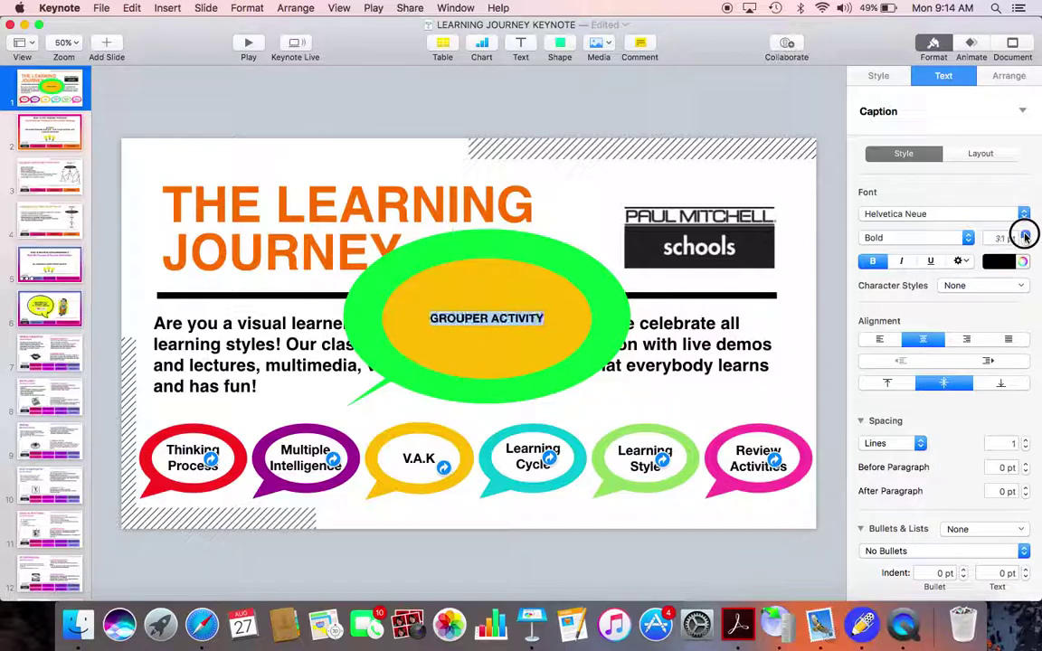
pyautogui.click(1025, 235)
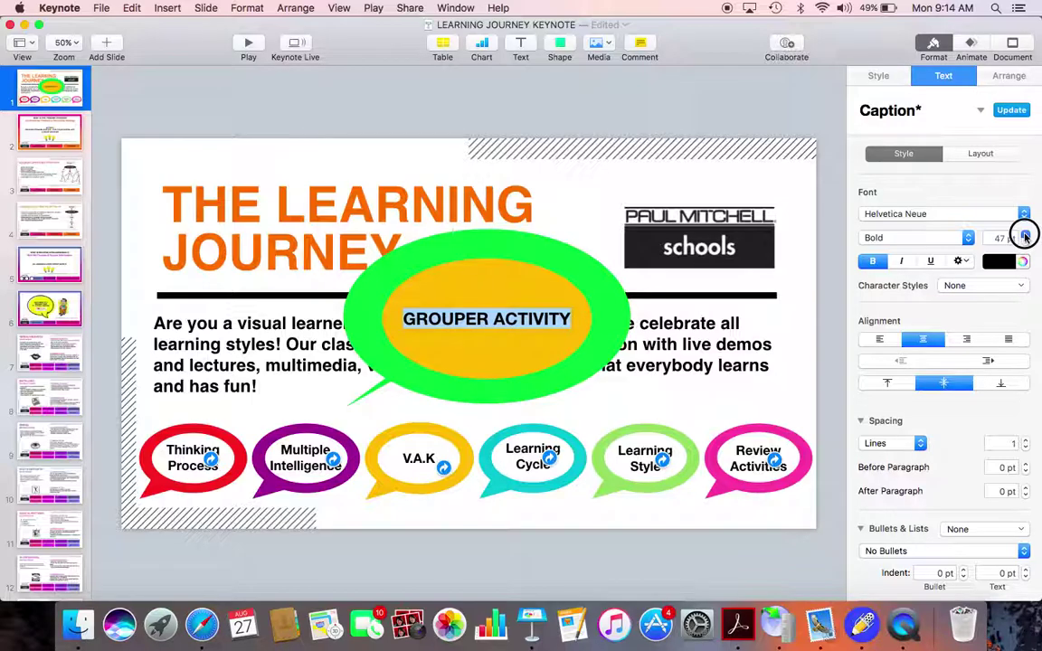
pyautogui.click(582, 223)
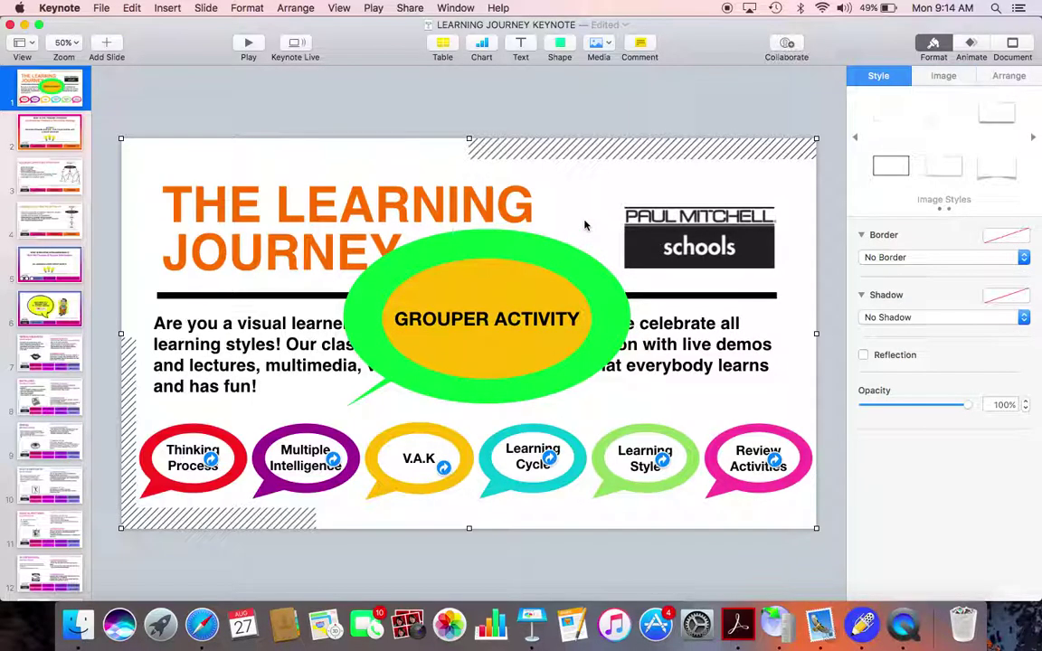
# Group the bubble, oval and GROUPER ACTIVITY label, then drag the group up and right.
pyautogui.click(504, 246)
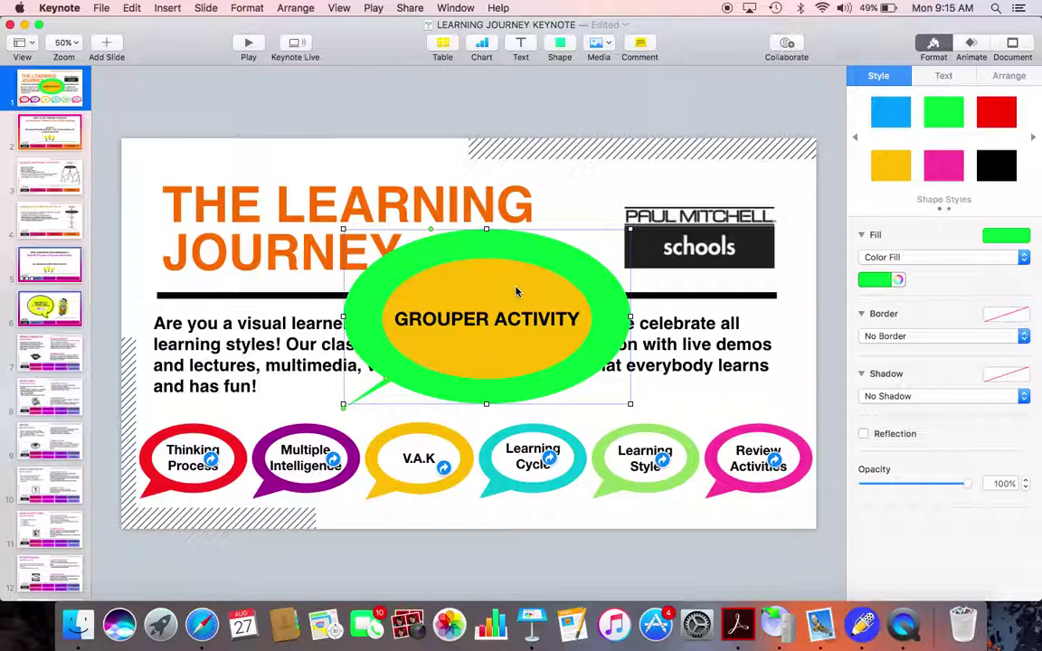
pyautogui.keyDown('shift'); pyautogui.click(516, 292); pyautogui.keyUp('shift')
pyautogui.keyDown('shift'); pyautogui.click(480, 323); pyautogui.keyUp('shift')
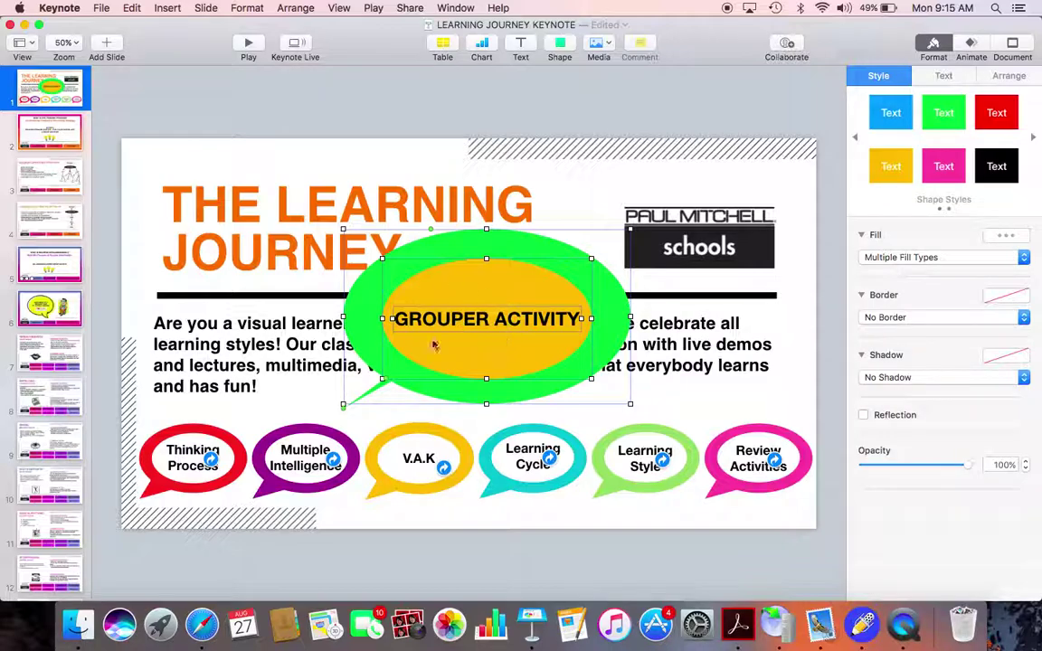
pyautogui.rightClick(506, 290)
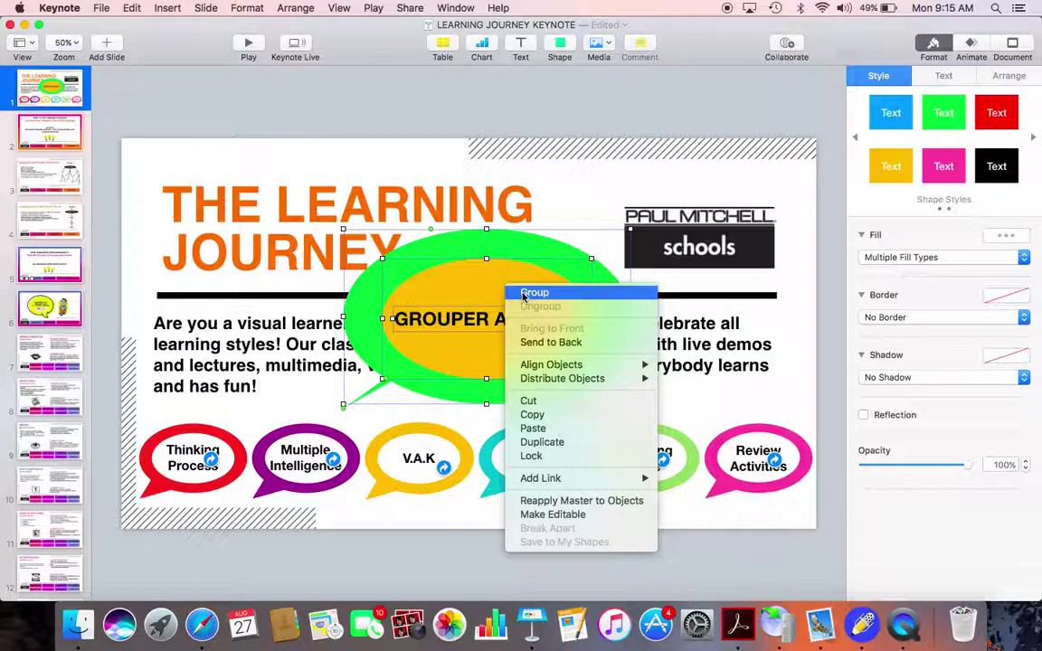
pyautogui.click(534, 293)
pyautogui.moveTo(523, 296); pyautogui.dragTo(705, 204)
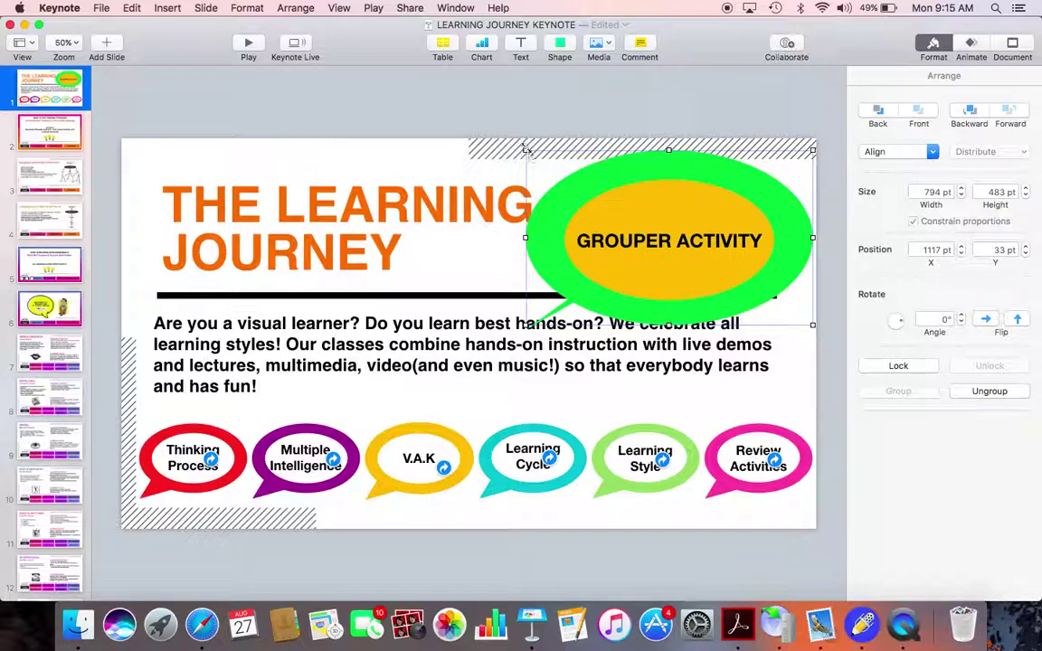
# Nudge the GROUPER group toward the top edge, then delete it instead of adding a link.
pyautogui.moveTo(534, 151); pyautogui.dragTo(583, 185)
pyautogui.moveTo(644, 235); pyautogui.dragTo(632, 208)
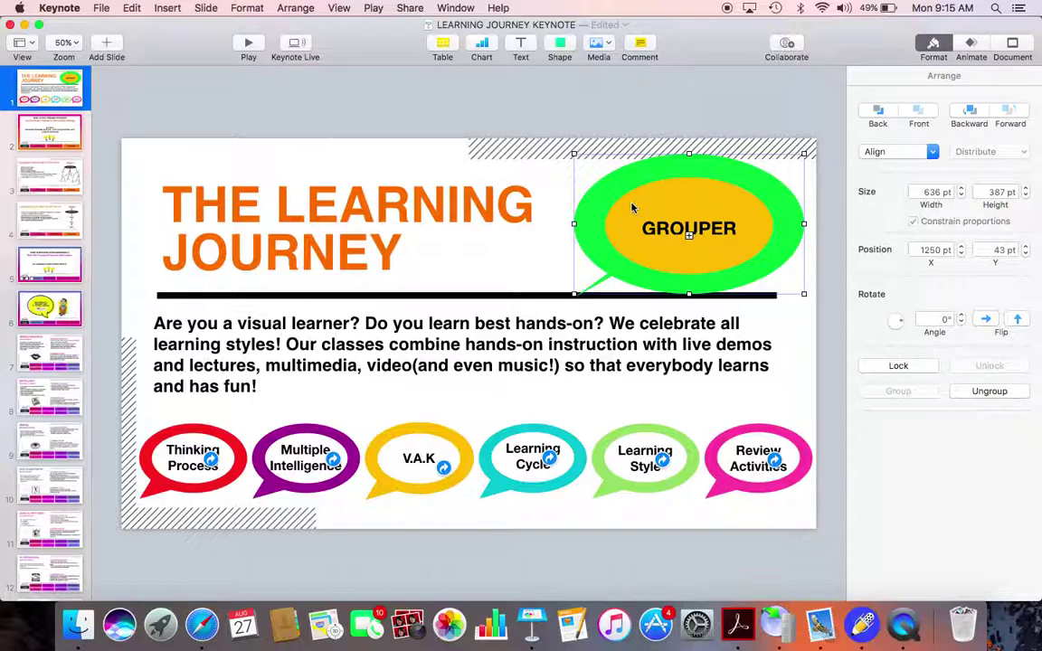
pyautogui.rightClick(632, 208)
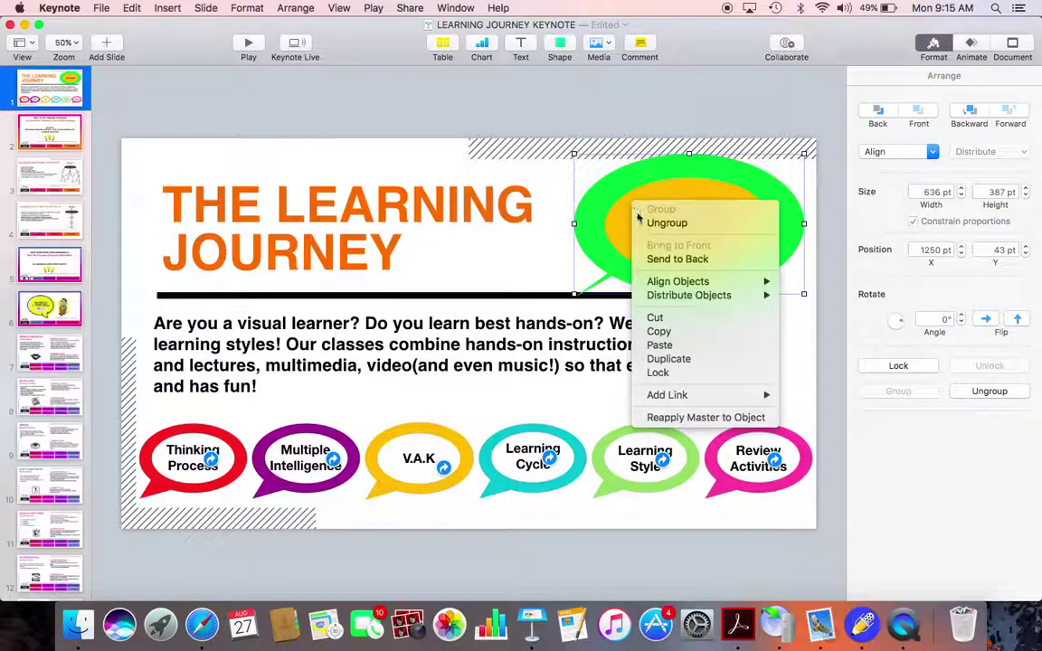
pyautogui.moveTo(654, 401)
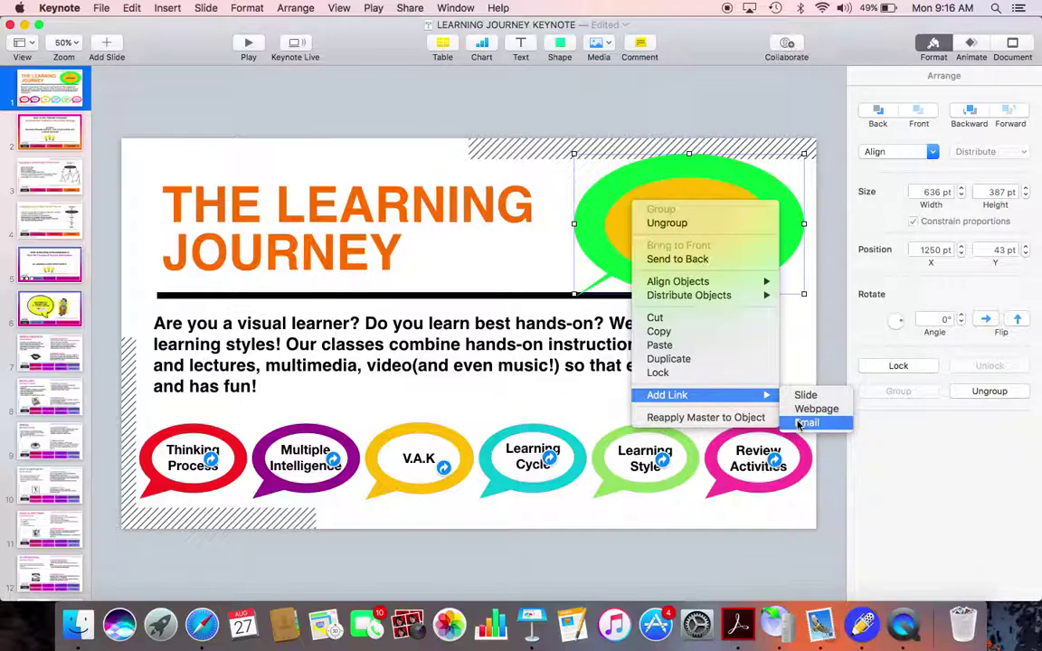
pyautogui.click(495, 244)
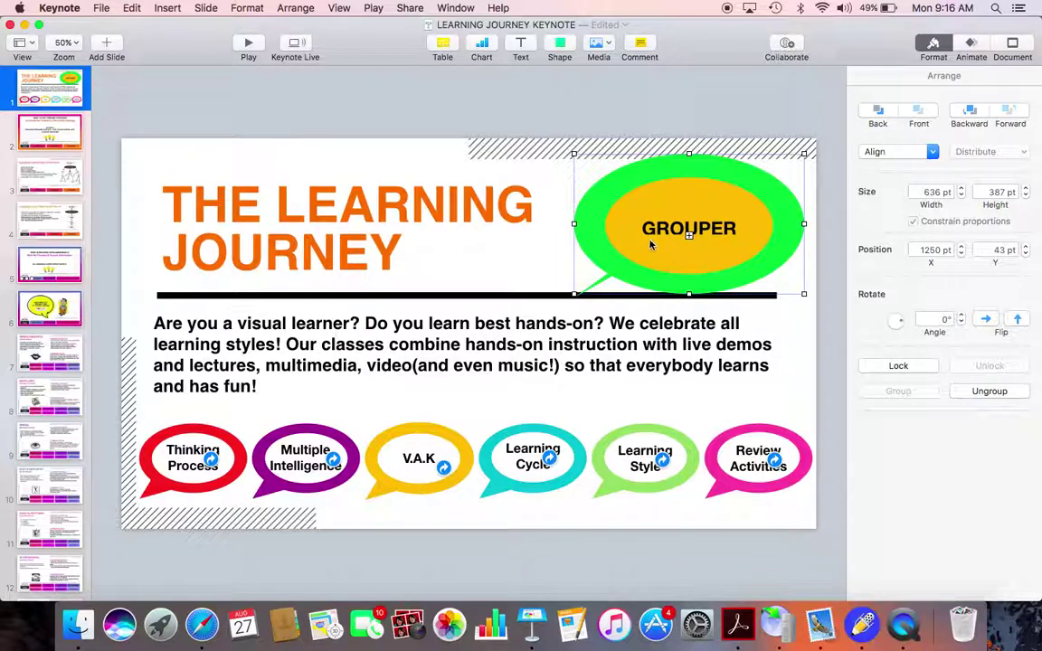
pyautogui.press('Delete')
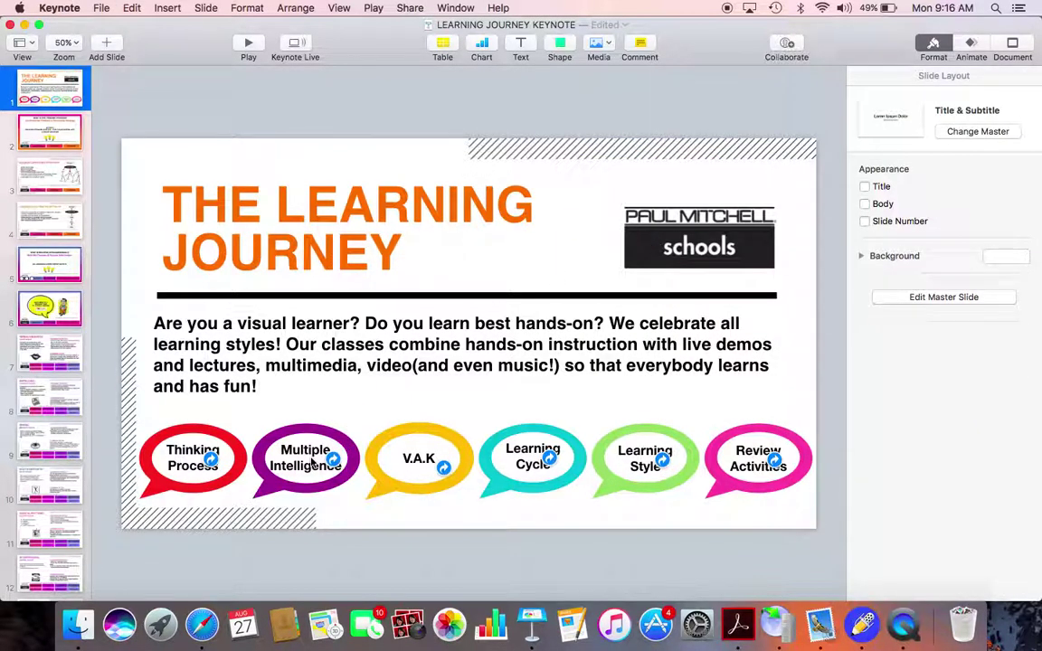
pyautogui.click(272, 394)
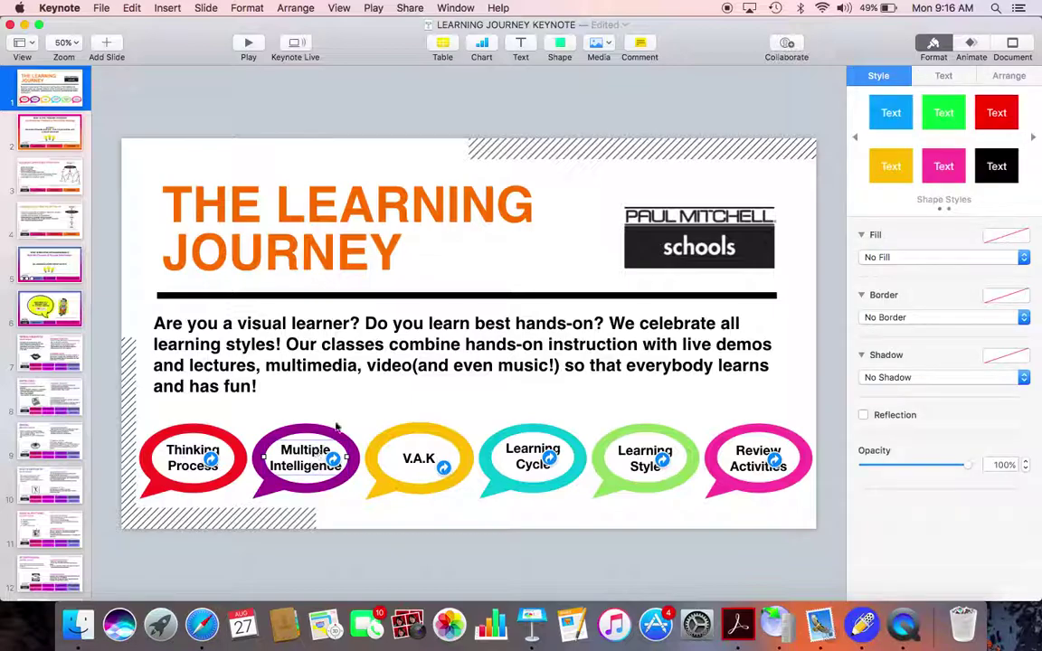
pyautogui.moveTo(315, 458)
pyautogui.mouseDown()
pyautogui.moveTo(294, 448)
pyautogui.moveTo(287, 425)
pyautogui.moveTo(314, 457)
pyautogui.mouseUp()
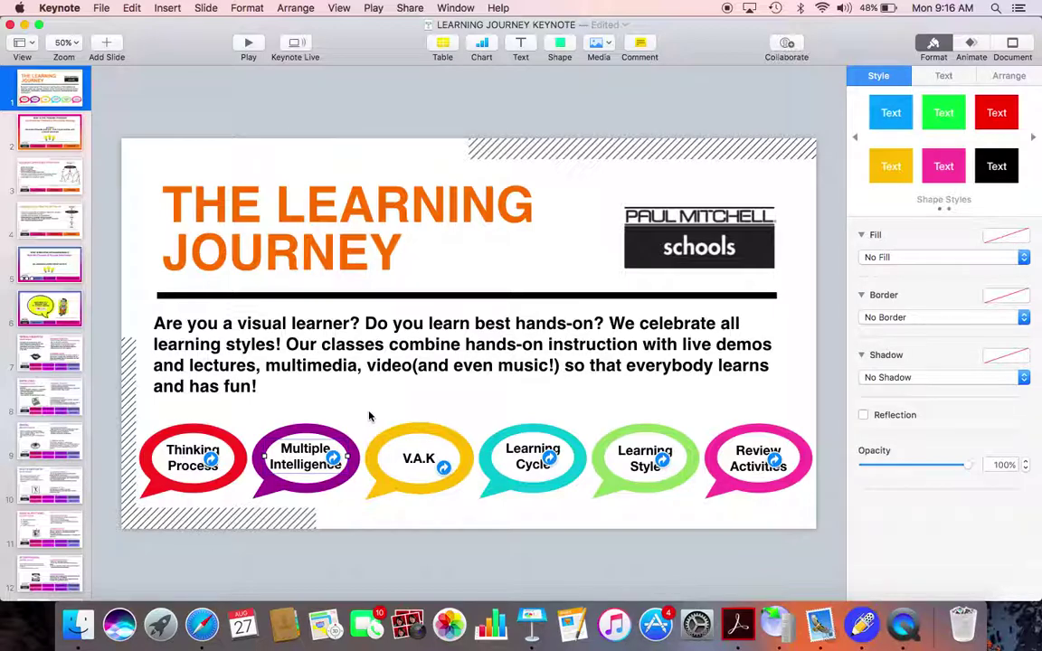
pyautogui.click(101, 8)
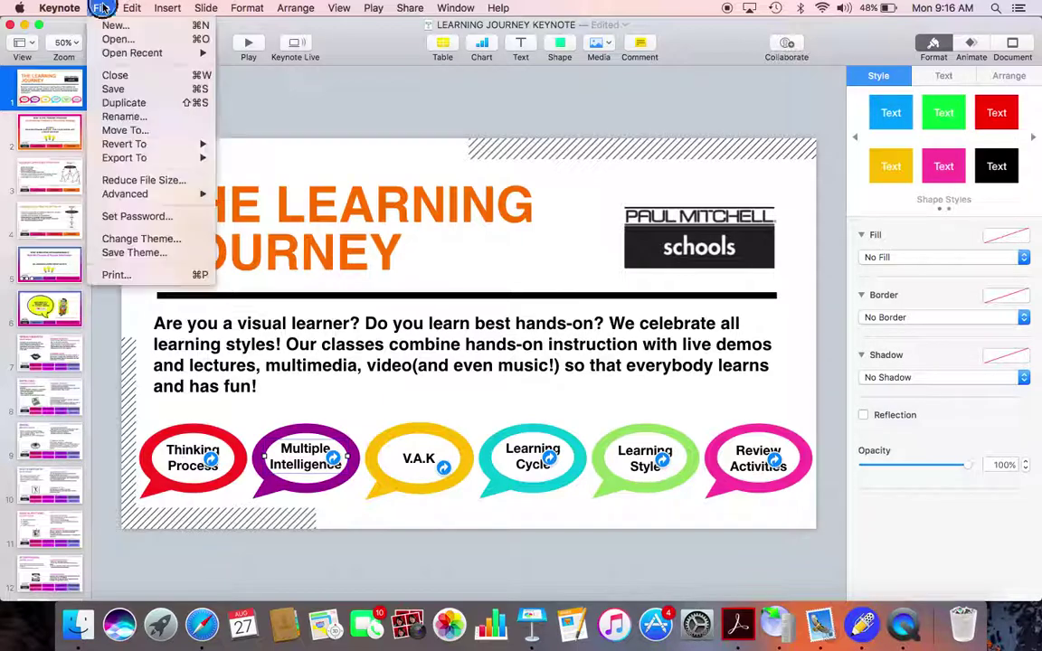
pyautogui.moveTo(132, 158)
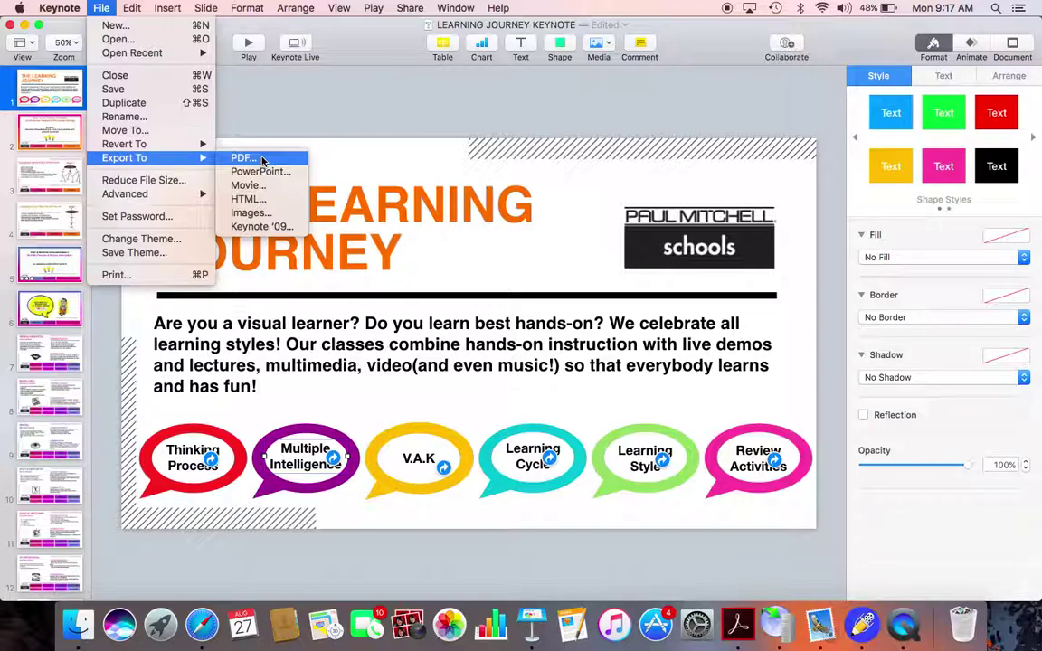
pyautogui.click(289, 97)
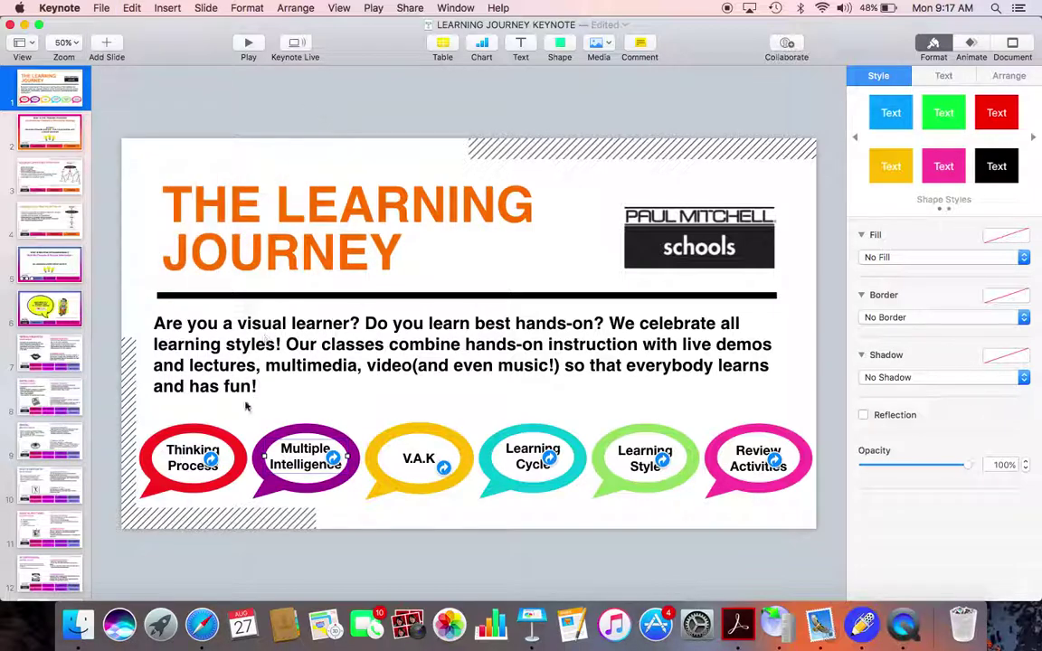
pyautogui.click(253, 352)
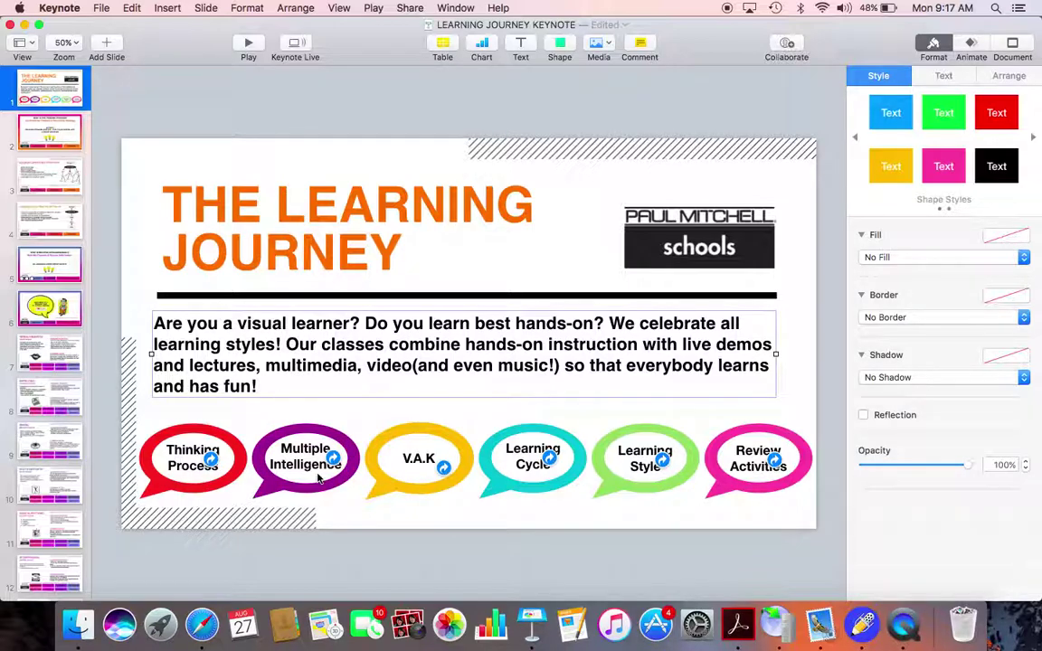
pyautogui.click(60, 121)
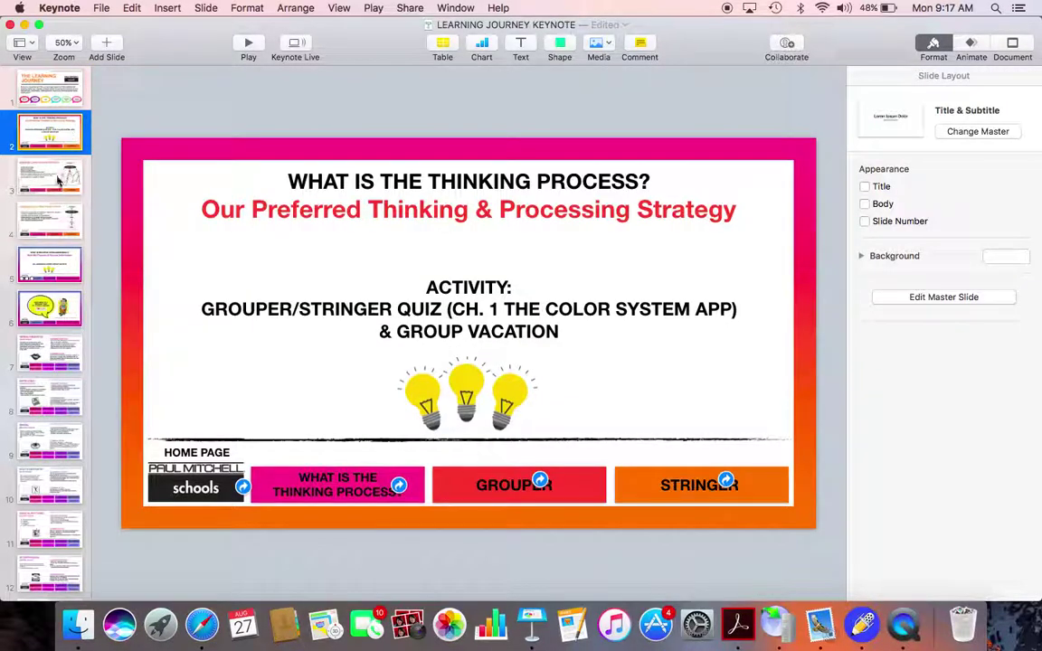
pyautogui.click(57, 180)
pyautogui.click(61, 144)
pyautogui.click(462, 491)
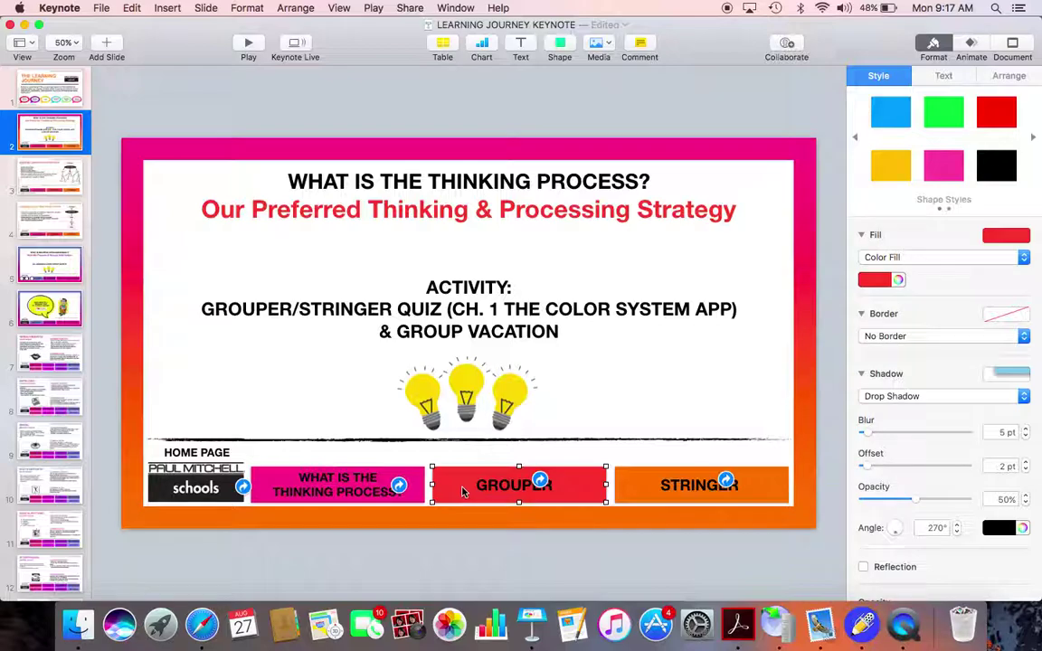
pyautogui.click(559, 46)
pyautogui.click(555, 158)
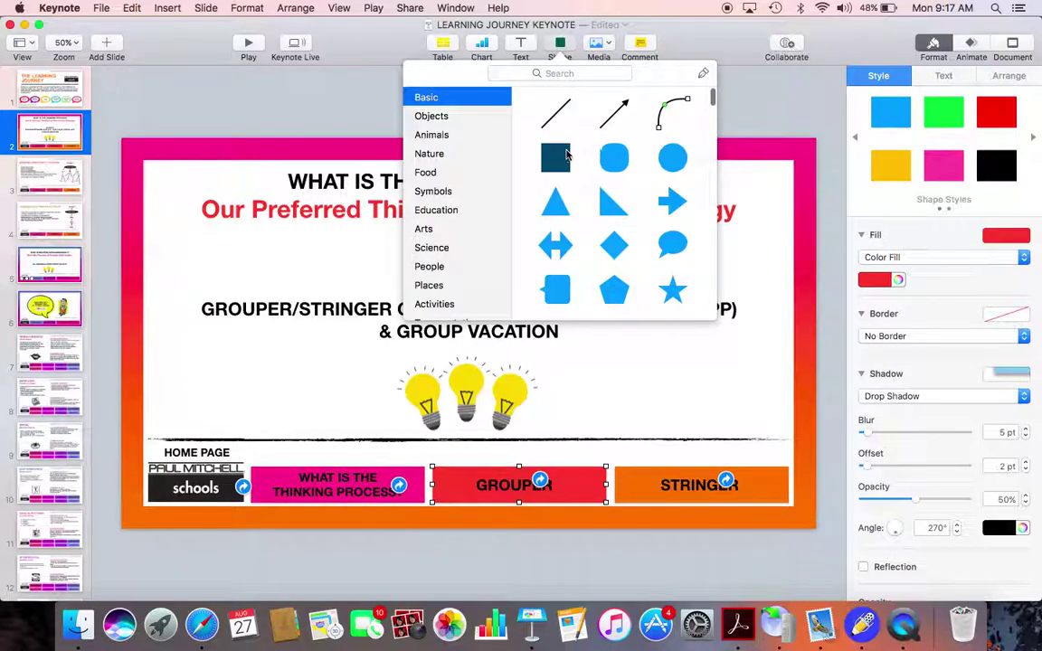
pyautogui.moveTo(481, 332); pyautogui.dragTo(722, 362)
pyautogui.moveTo(640, 389)
pyautogui.mouseDown()
pyautogui.moveTo(639, 377)
pyautogui.moveTo(512, 488)
pyautogui.moveTo(644, 373)
pyautogui.mouseUp()
pyautogui.click(645, 349)
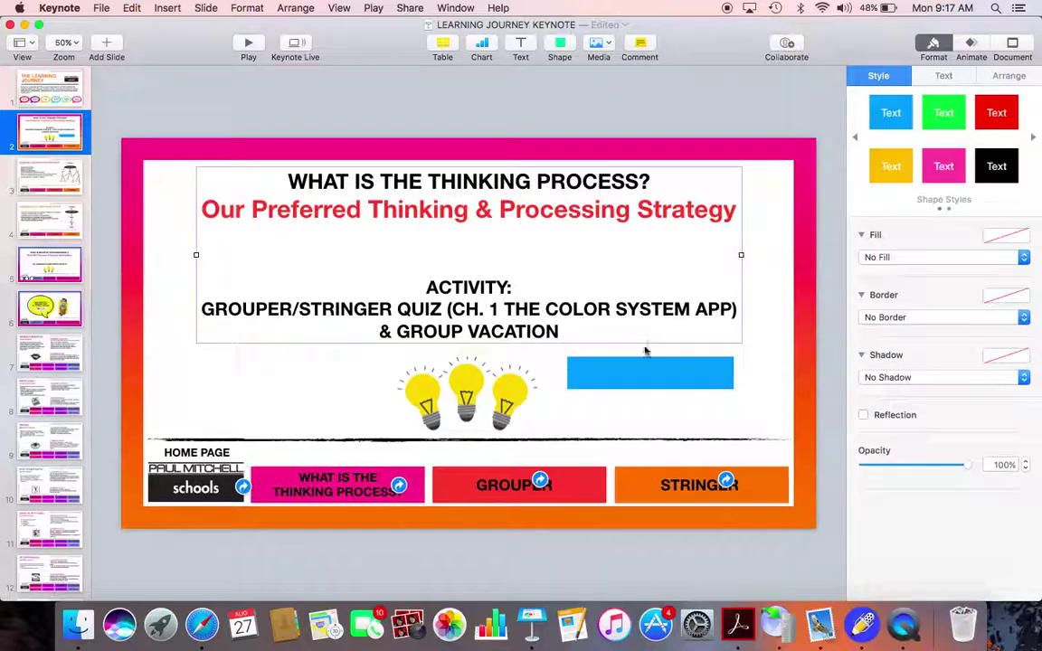
pyautogui.click(644, 365)
pyautogui.press('Delete')
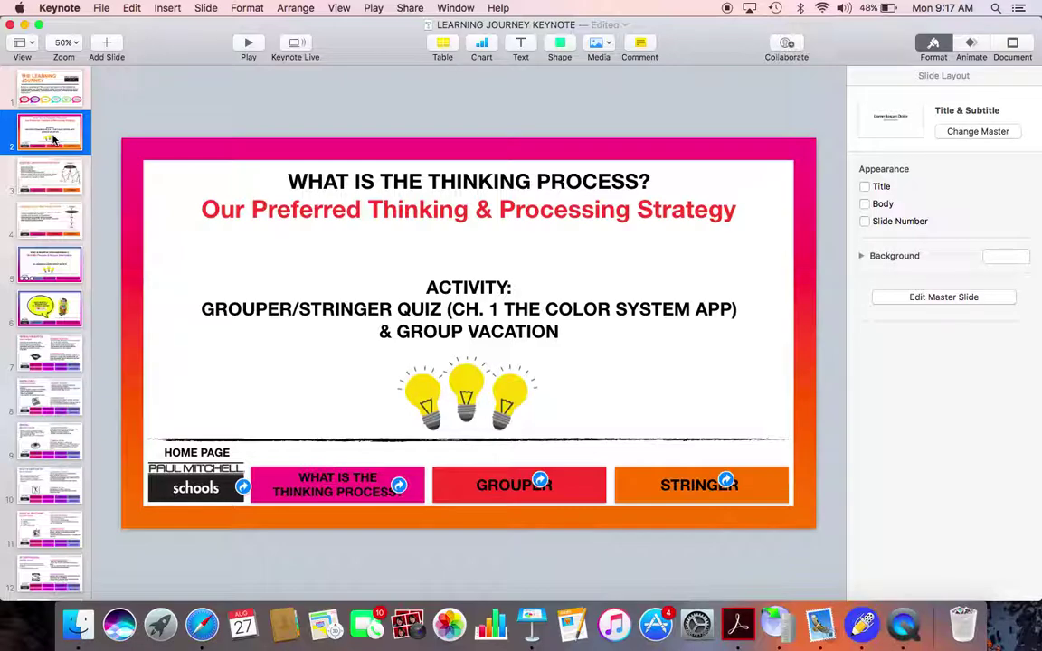
pyautogui.click(56, 88)
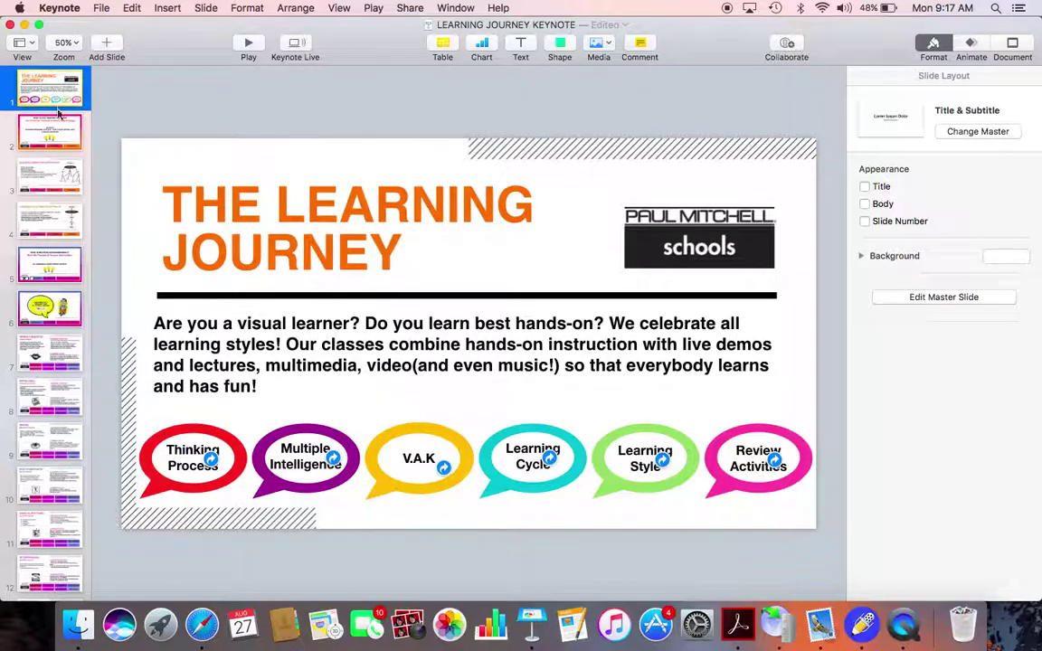
pyautogui.click(49, 133)
pyautogui.click(41, 100)
pyautogui.click(40, 269)
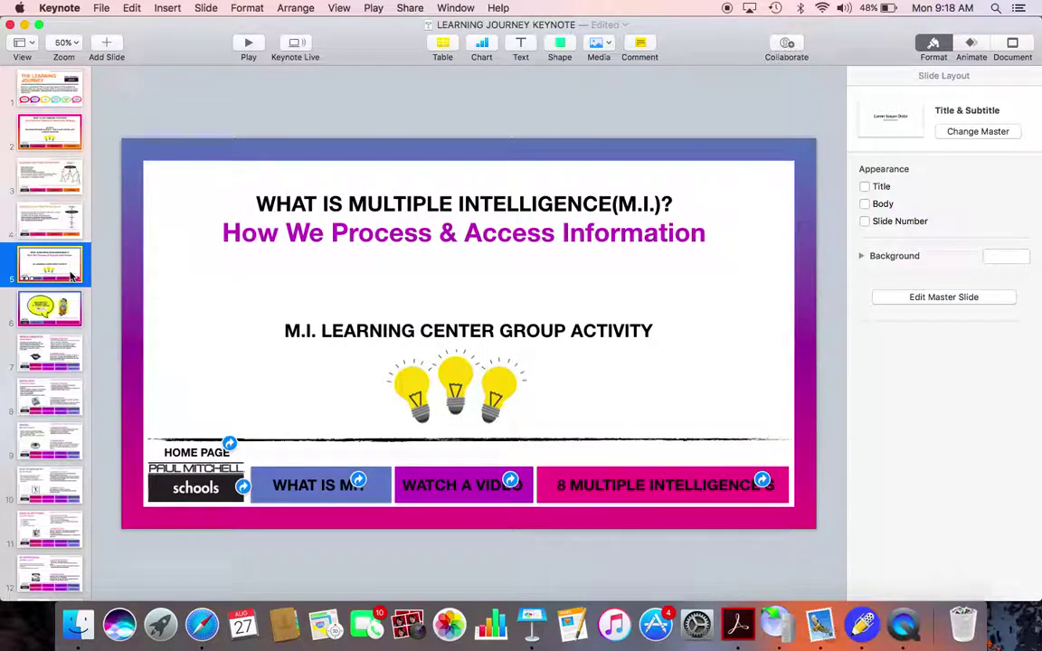
pyautogui.click(56, 309)
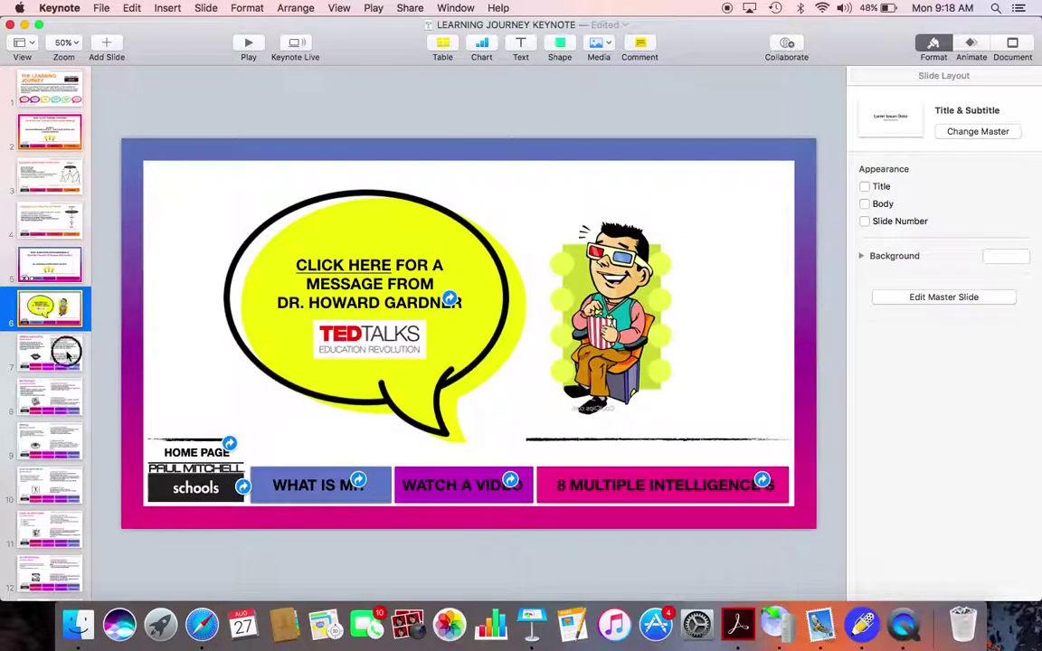
pyautogui.click(60, 354)
pyautogui.click(64, 392)
pyautogui.click(66, 445)
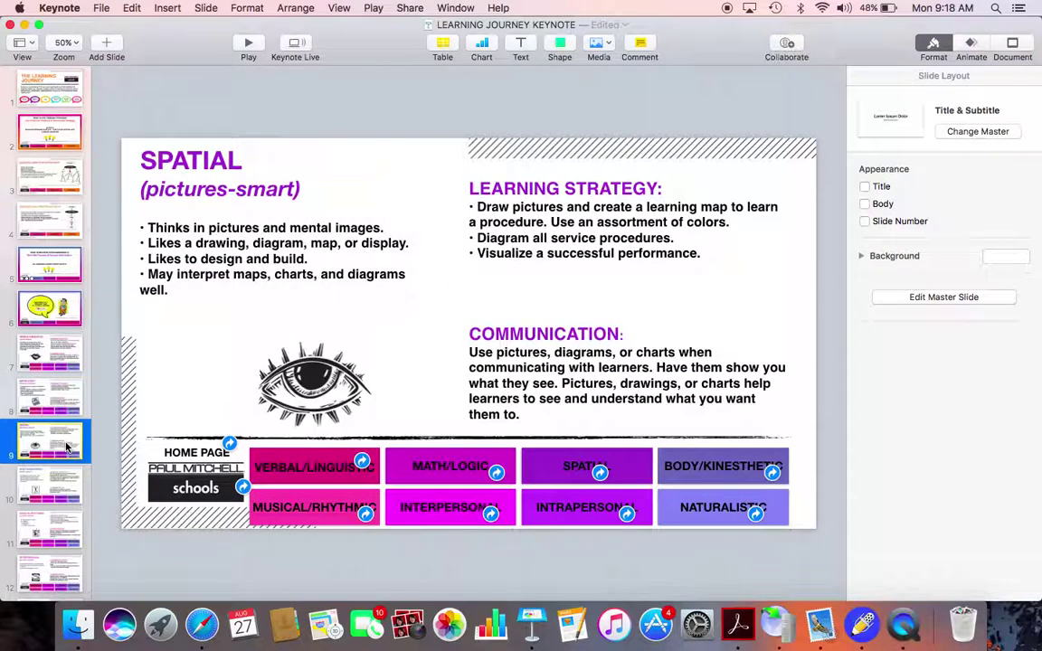
pyautogui.scroll(-7, 66, 434)
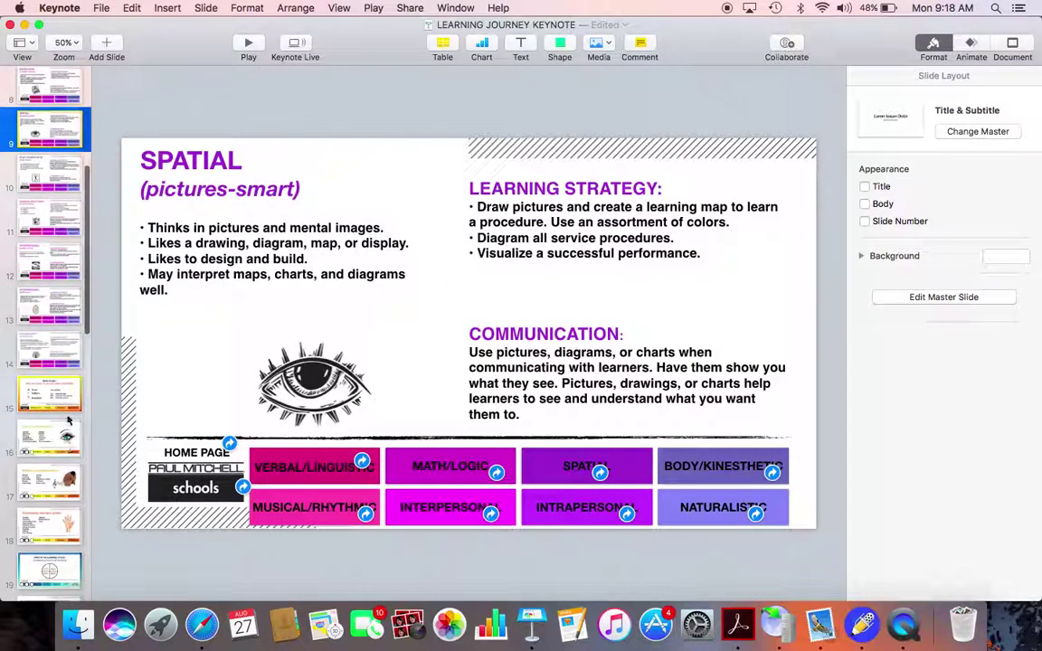
pyautogui.click(63, 399)
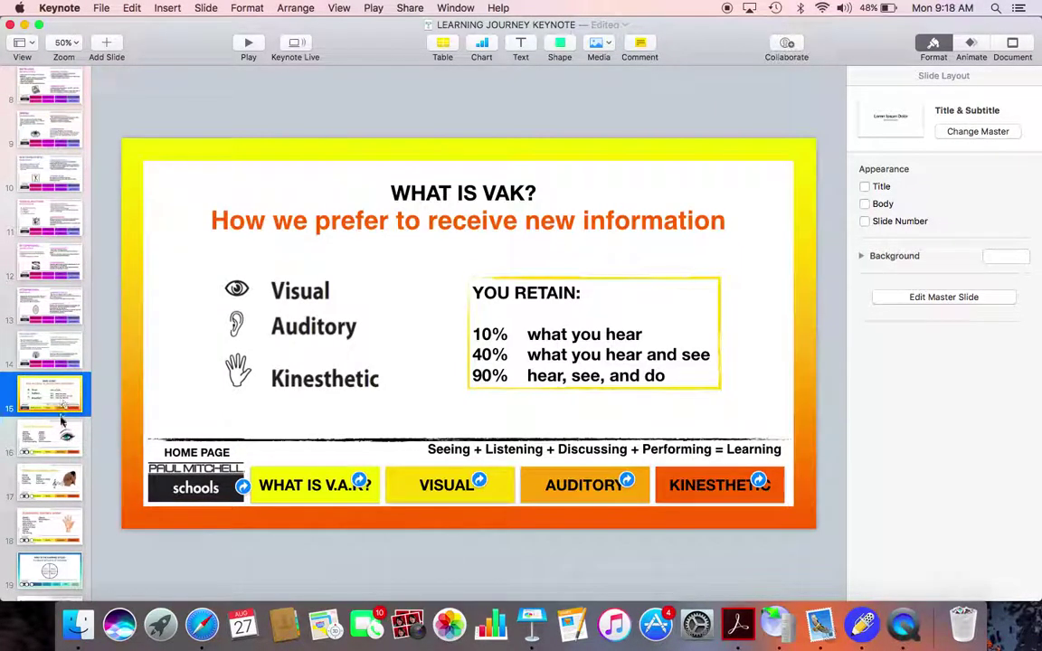
pyautogui.click(61, 438)
pyautogui.click(56, 479)
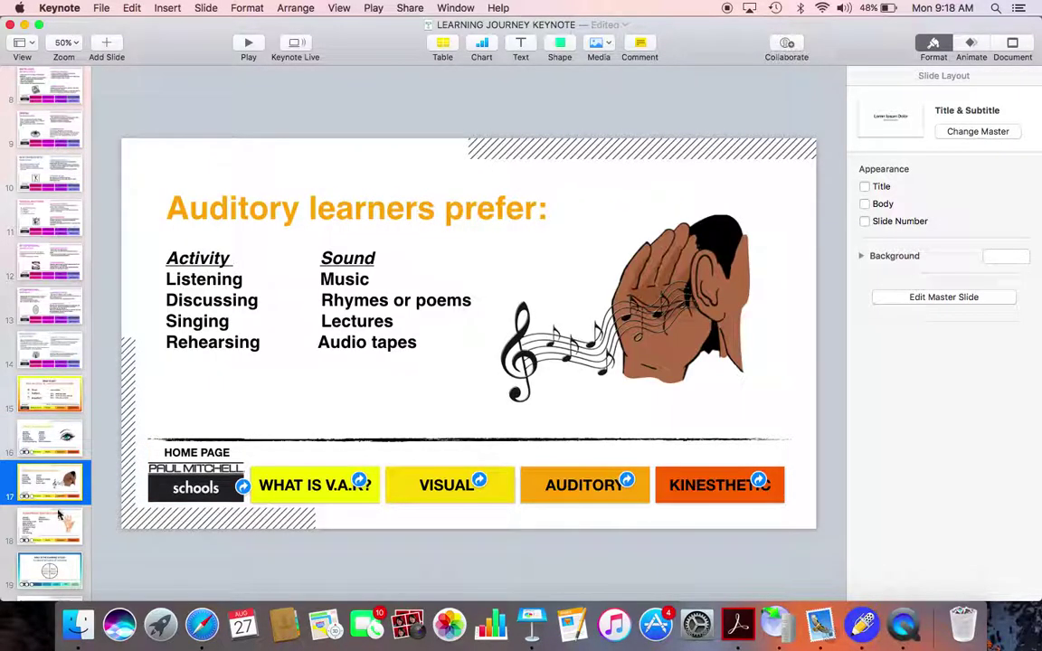
pyautogui.click(61, 528)
pyautogui.scroll(-2, 54, 471)
pyautogui.click(51, 375)
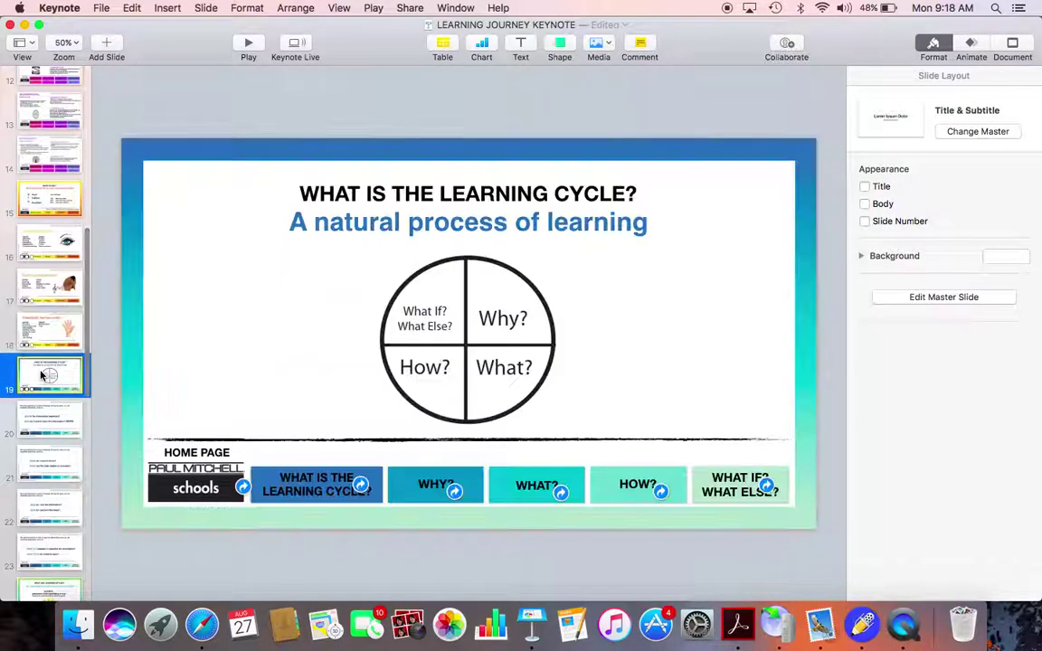
pyautogui.click(53, 420)
pyautogui.click(56, 466)
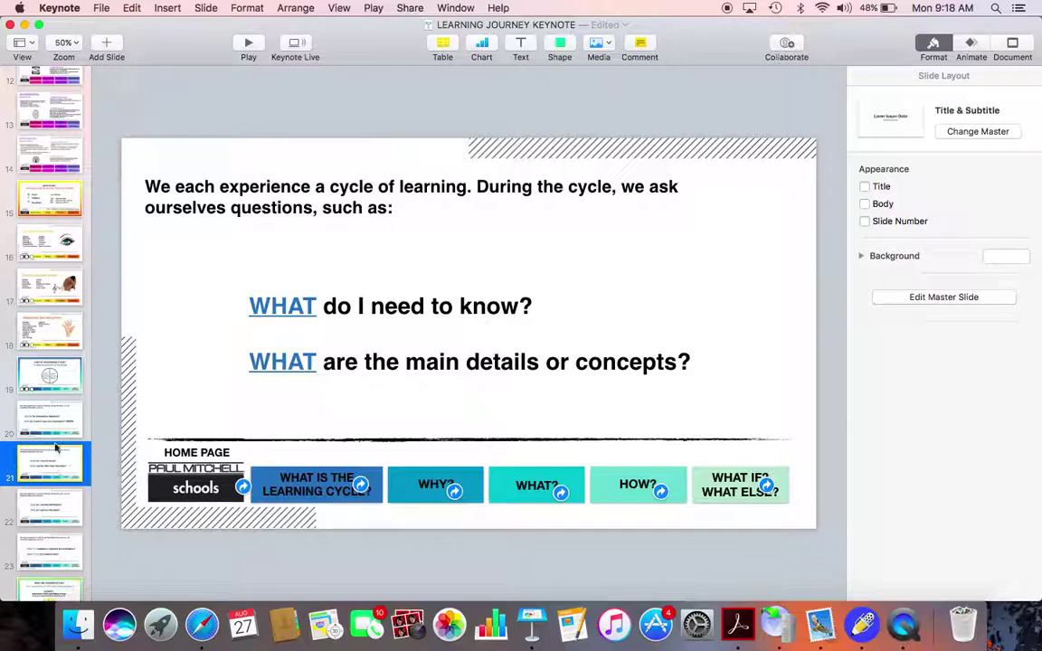
pyautogui.click(63, 374)
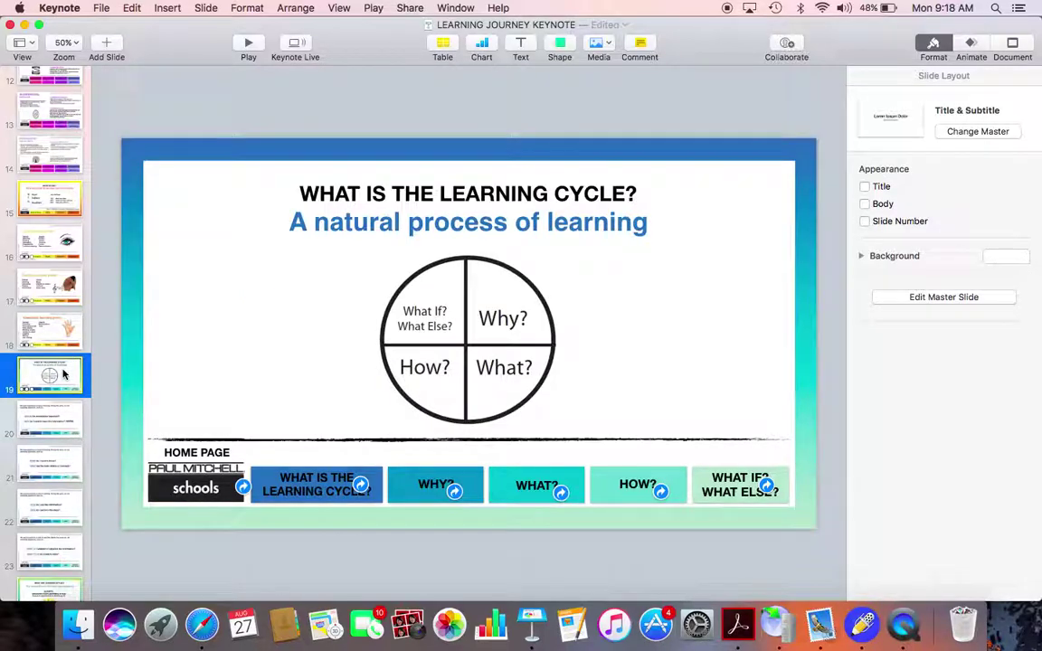
pyautogui.scroll(-5, 63, 374)
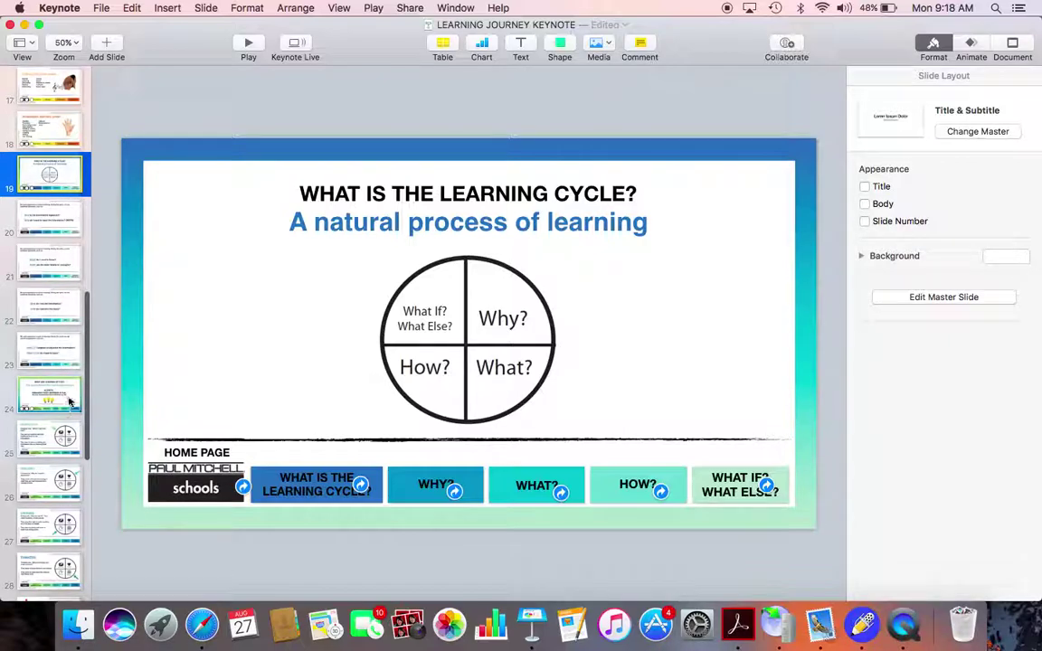
pyautogui.click(70, 401)
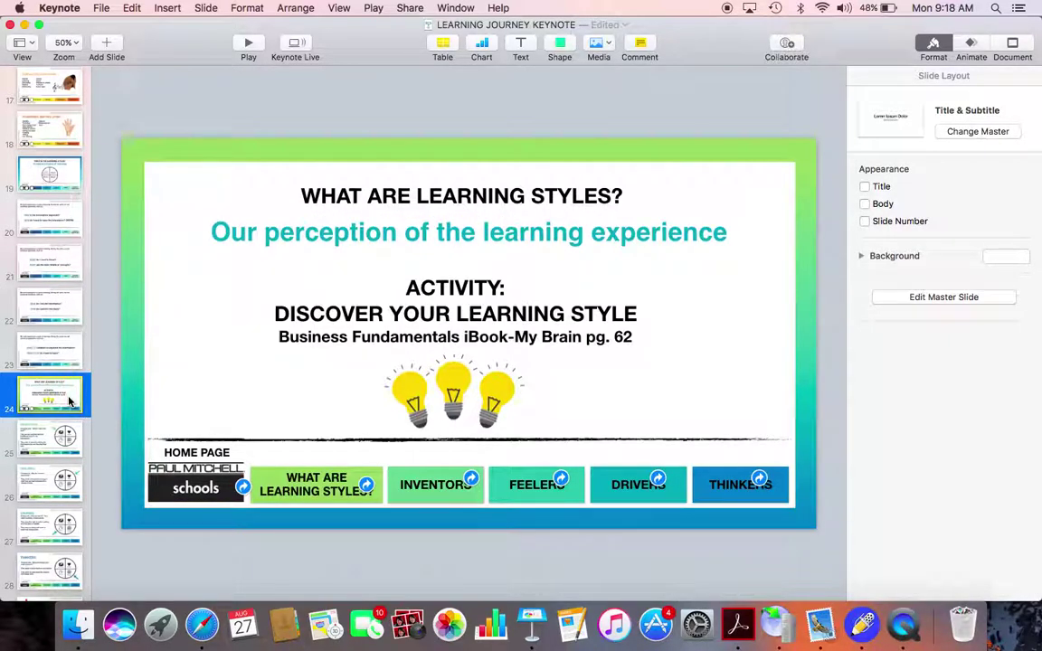
pyautogui.scroll(15, 70, 401)
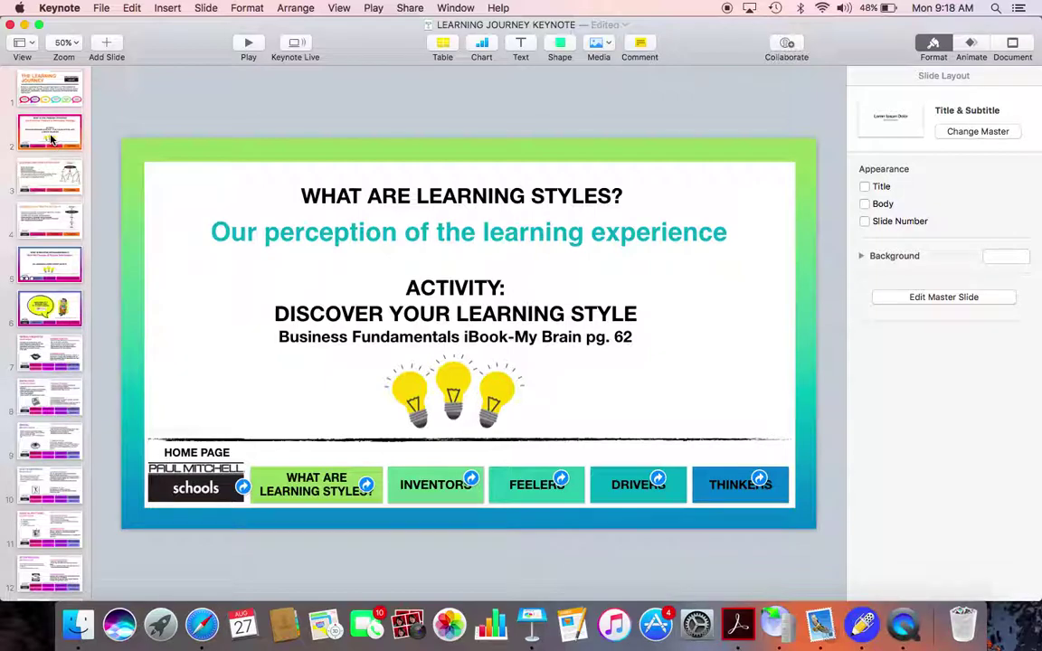
pyautogui.click(51, 81)
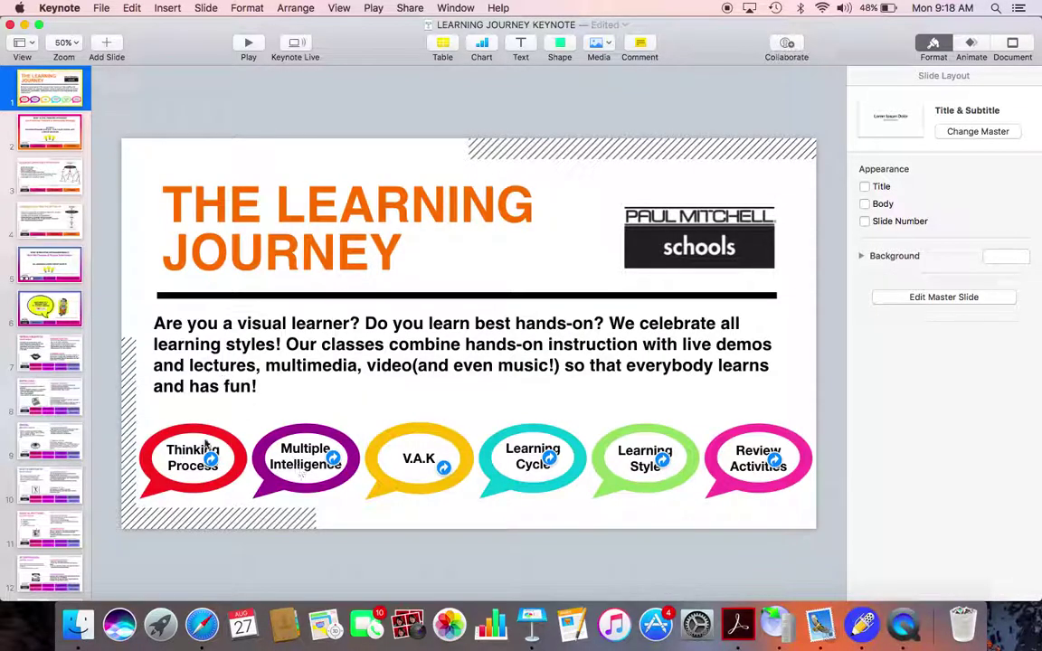